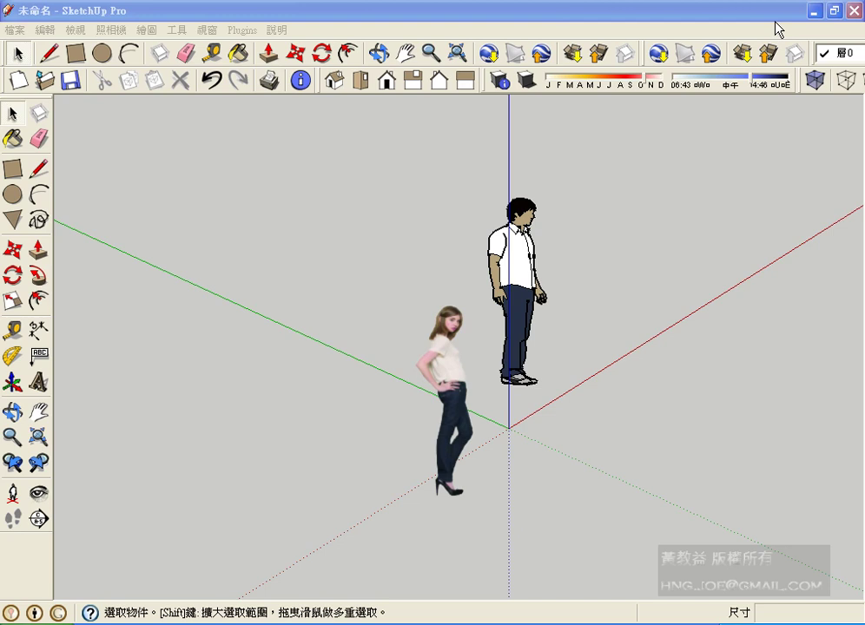
Step: Draw a base rectangle beside the figures and push it up into a box about 149 cm tall
{"action": "left_click", "coordinate": [12, 168]}
{"action": "left_click", "coordinate": [147, 362]}
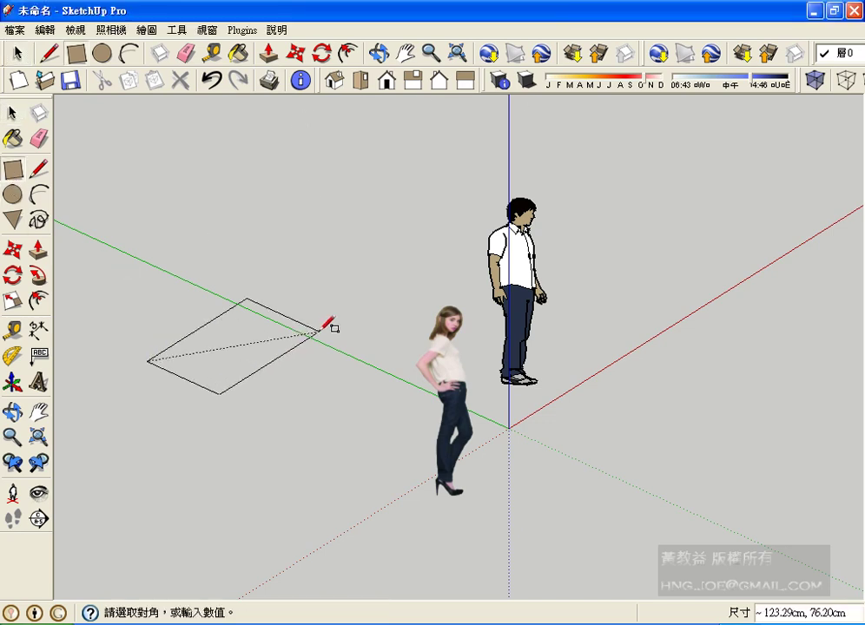
{"action": "left_click", "coordinate": [396, 297]}
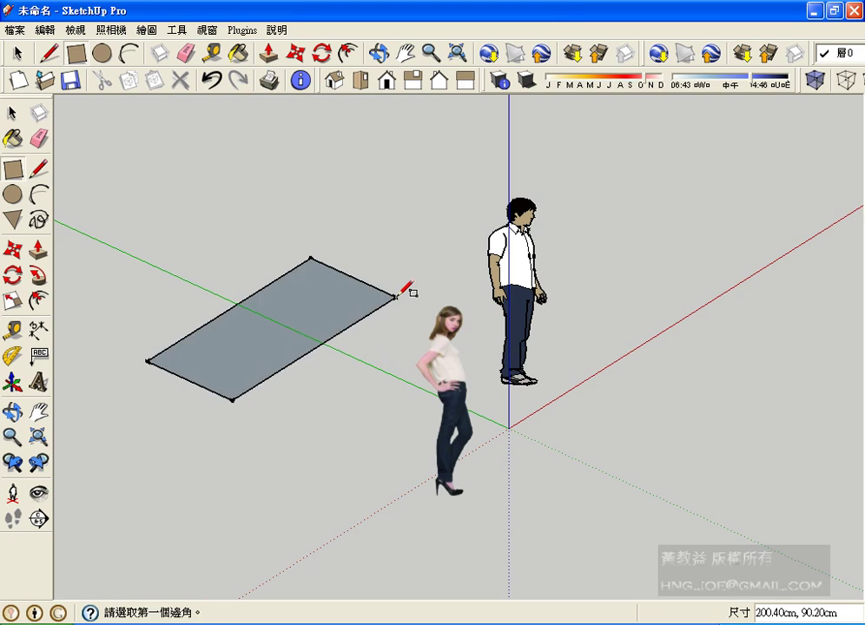
{"action": "left_click", "coordinate": [38, 251]}
{"action": "left_click_drag", "start_coordinate": [243, 351], "coordinate": [242, 193]}
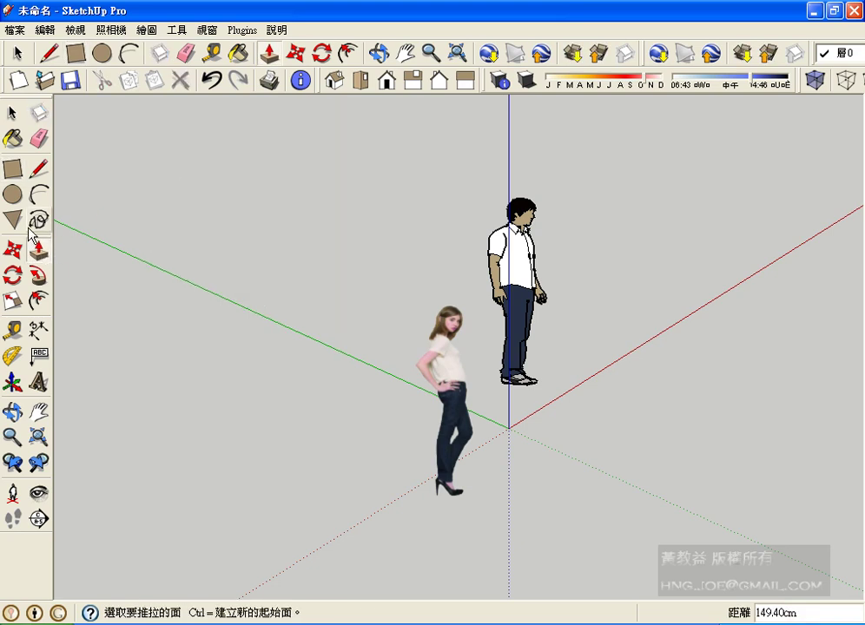
Step: Draw an arc across the box top and push the sliver down through the box to carve a concave side
{"action": "left_click", "coordinate": [38, 194]}
{"action": "left_click", "coordinate": [236, 238]}
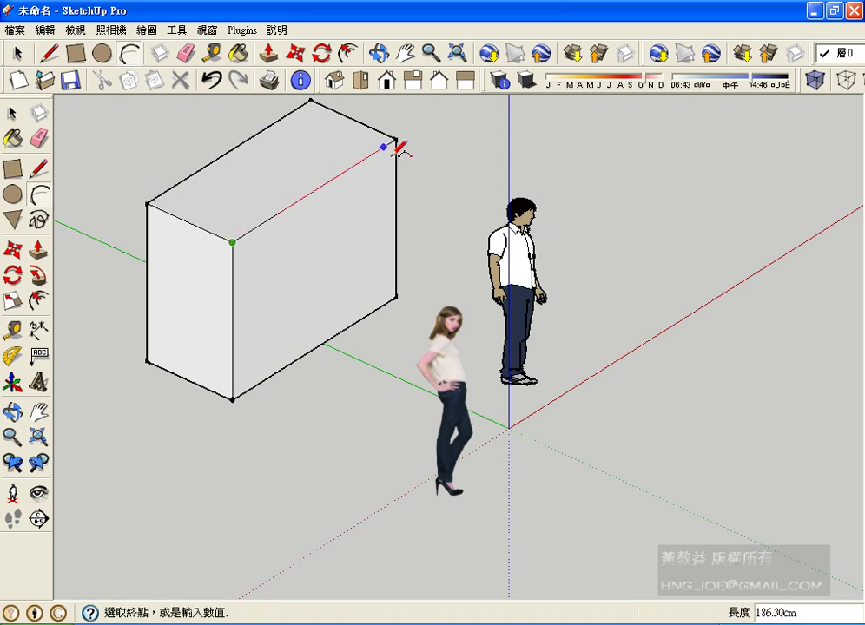
{"action": "left_click", "coordinate": [396, 139]}
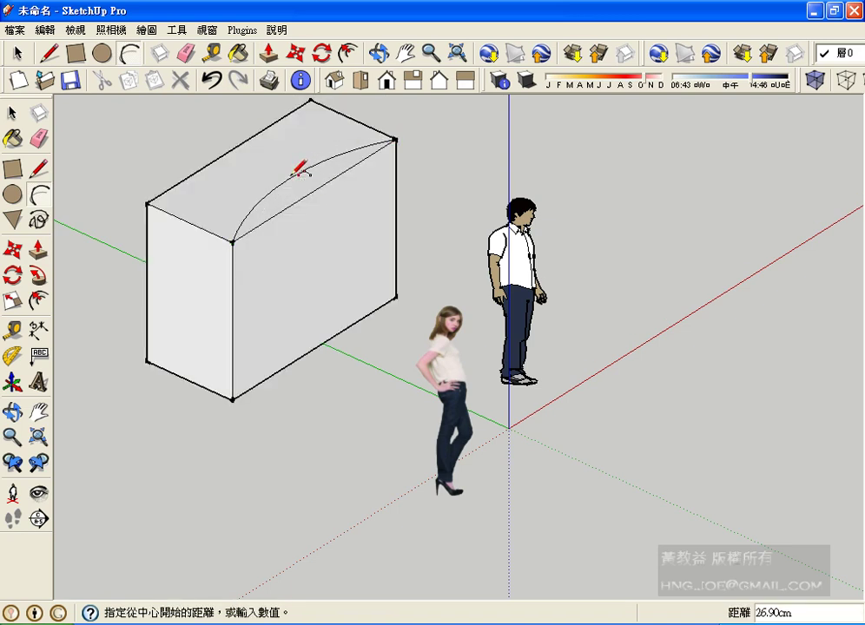
{"action": "left_click", "coordinate": [300, 168]}
{"action": "left_click", "coordinate": [37, 251]}
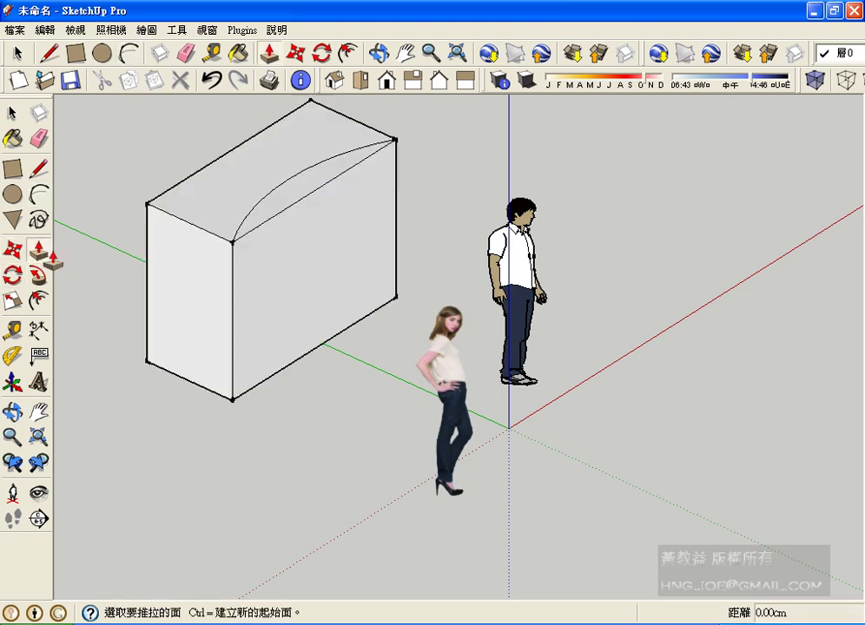
{"action": "left_click_drag", "start_coordinate": [289, 202], "coordinate": [286, 365]}
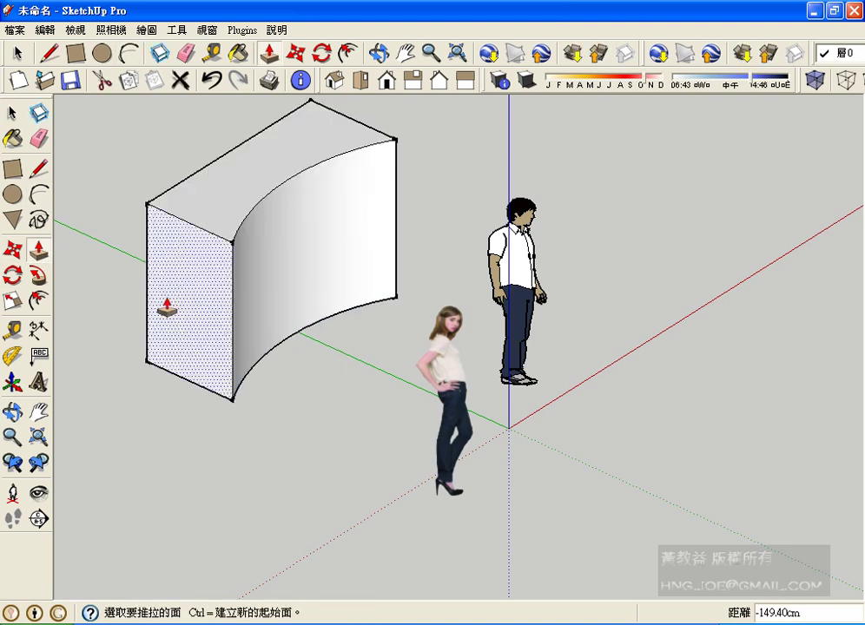
Step: Load the 顏色-名稱 library and paint the curved face with 0005_LightPink
{"action": "key", "text": "space"}
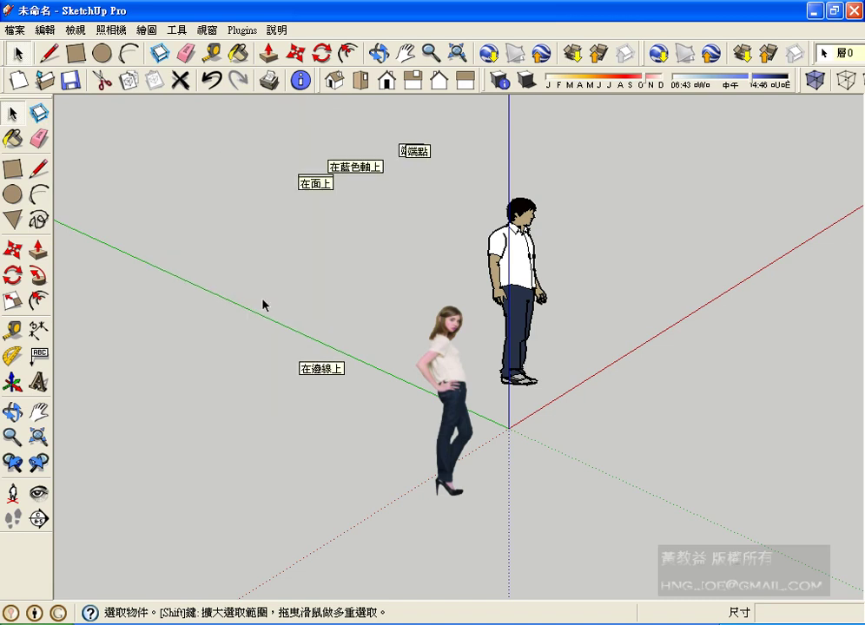
{"action": "left_click", "coordinate": [13, 139]}
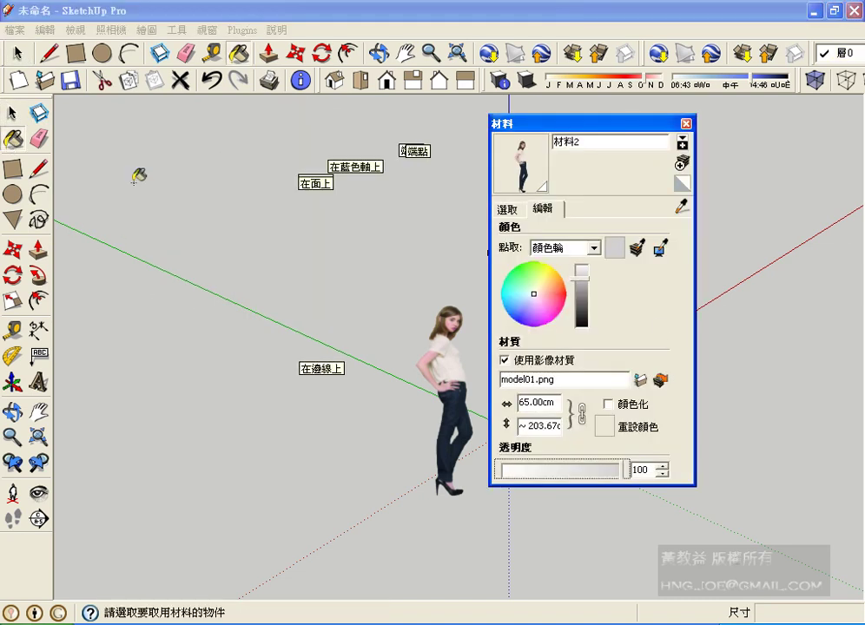
{"action": "left_click", "coordinate": [507, 209]}
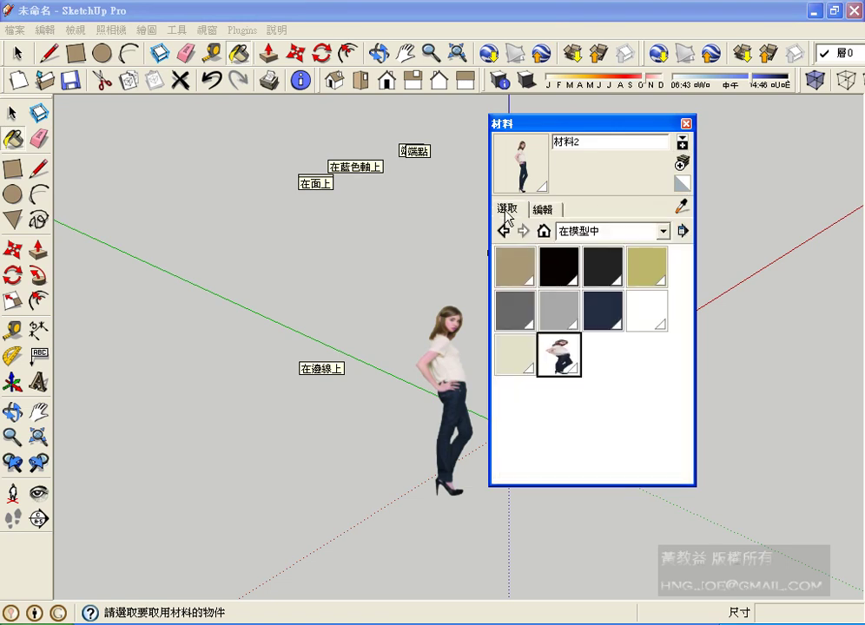
{"action": "left_click", "coordinate": [663, 232]}
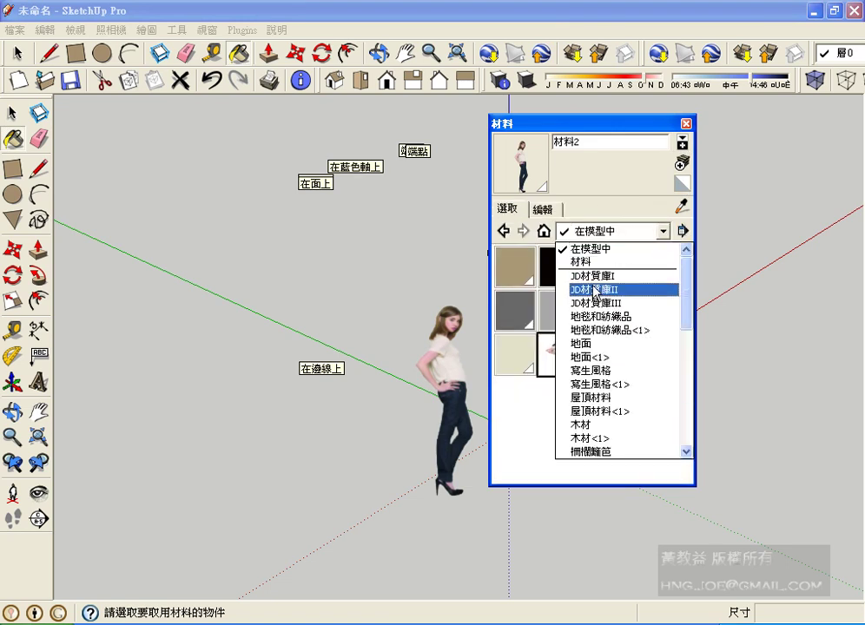
{"action": "scroll", "coordinate": [606, 395], "scroll_direction": "down", "scroll_amount": 3}
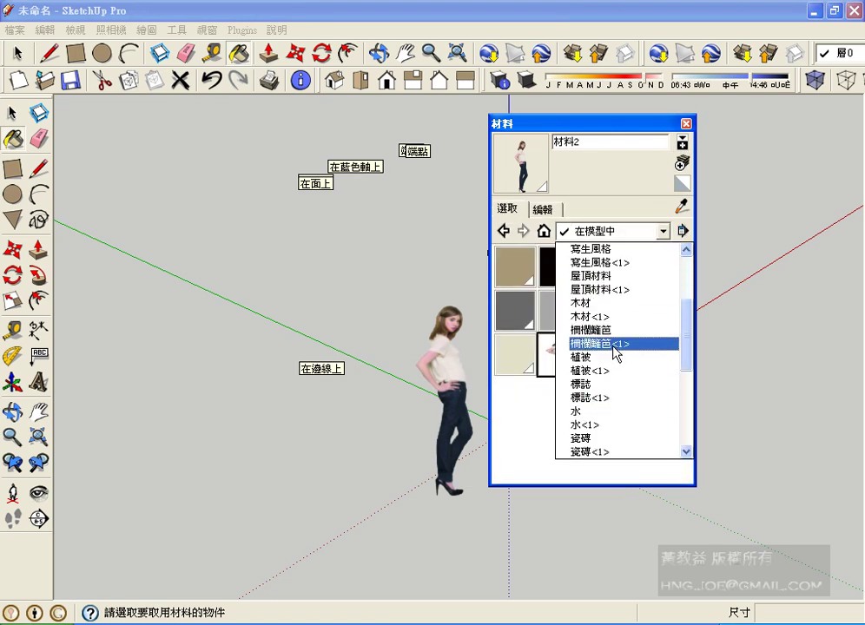
{"action": "left_click_drag", "start_coordinate": [690, 343], "coordinate": [687, 430]}
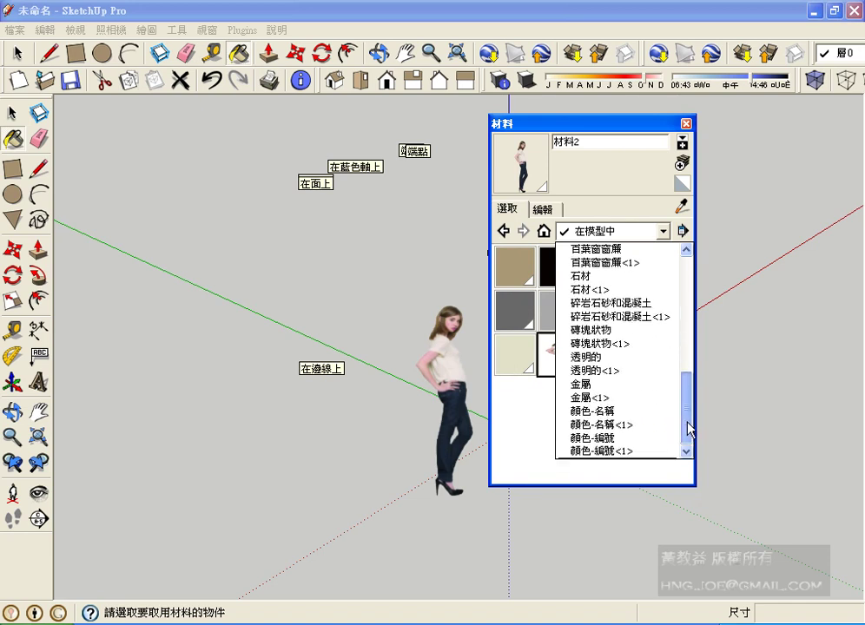
{"action": "left_click", "coordinate": [608, 411]}
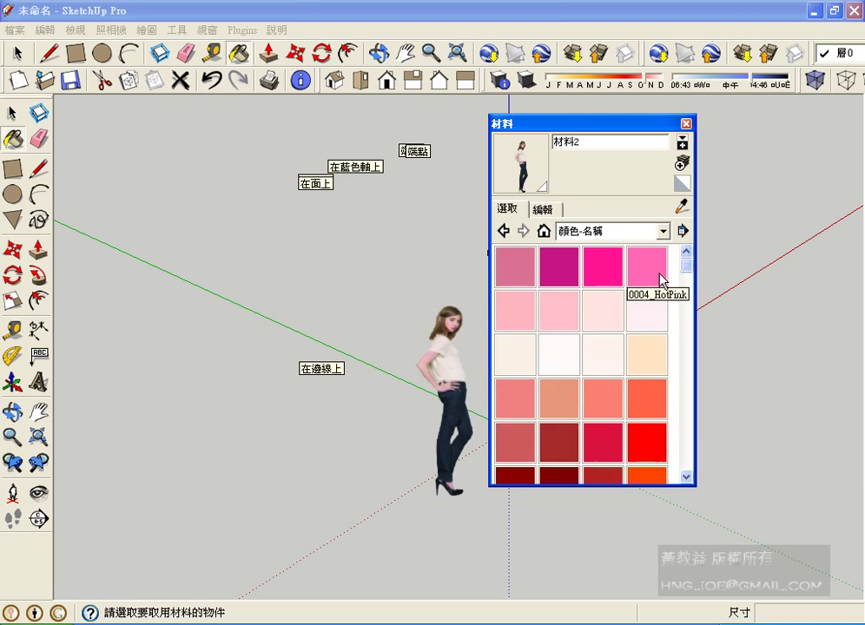
{"action": "left_click", "coordinate": [515, 310]}
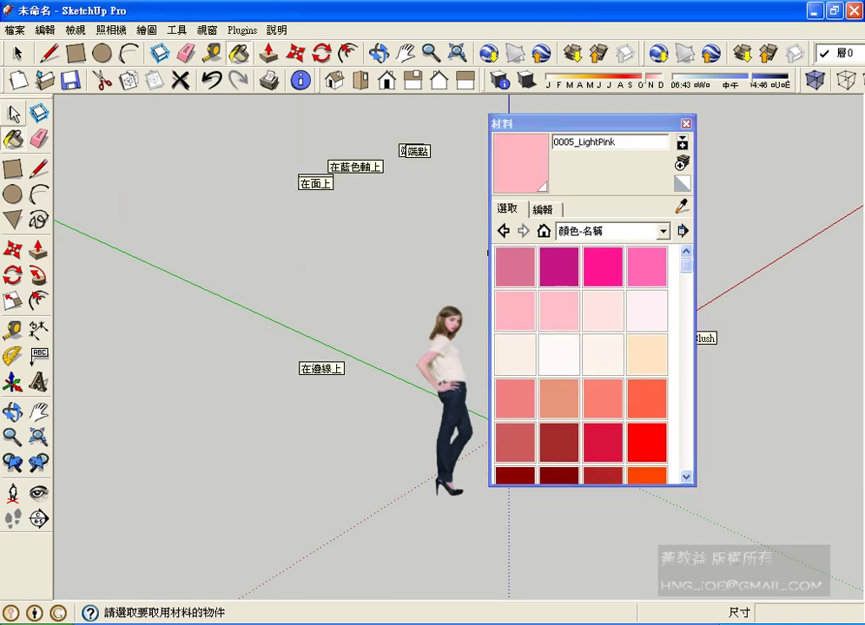
{"action": "key", "text": "space"}
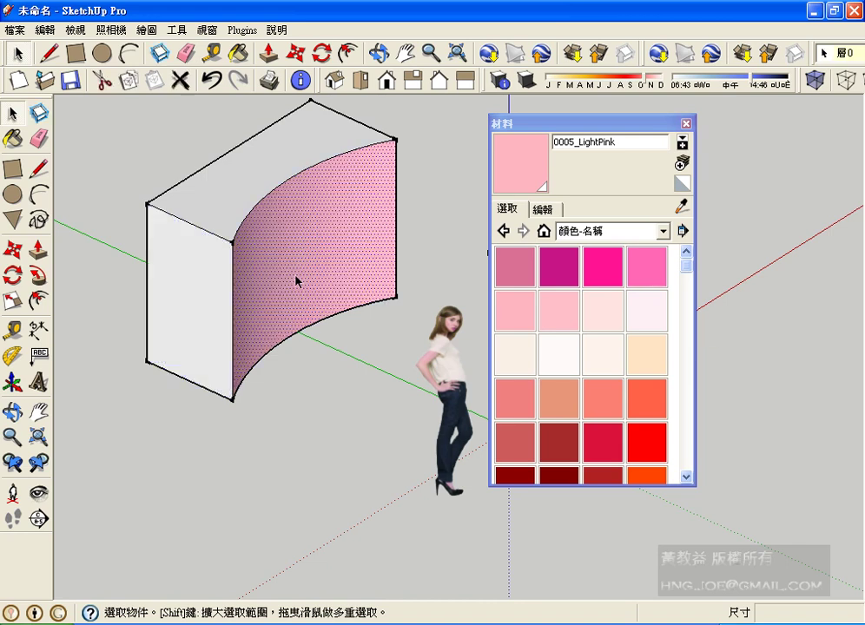
Step: Pick the LightPink material from the model's materials and open it for editing
{"action": "left_click", "coordinate": [615, 231]}
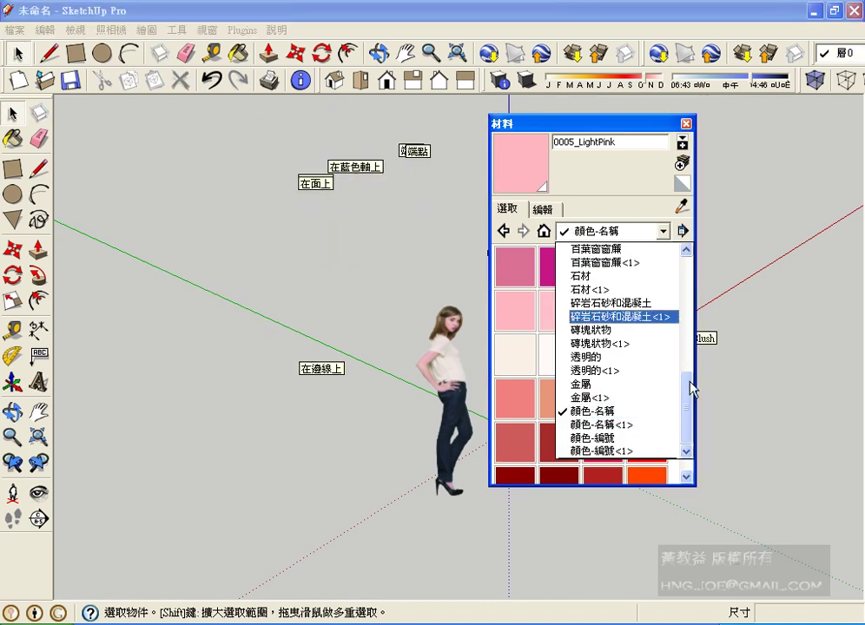
{"action": "left_click_drag", "start_coordinate": [687, 387], "coordinate": [686, 260]}
{"action": "left_click", "coordinate": [636, 257]}
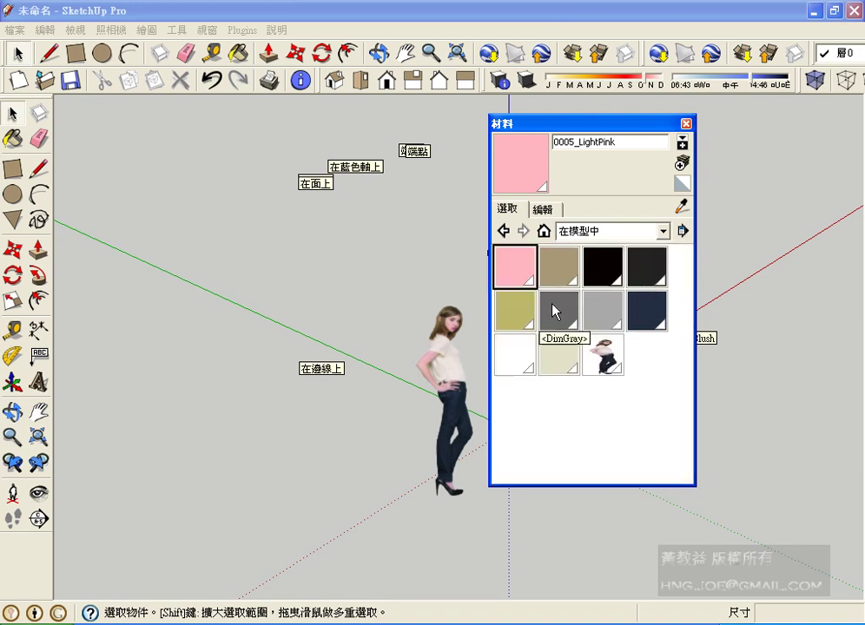
{"action": "left_click", "coordinate": [519, 280]}
{"action": "double_click", "coordinate": [518, 279]}
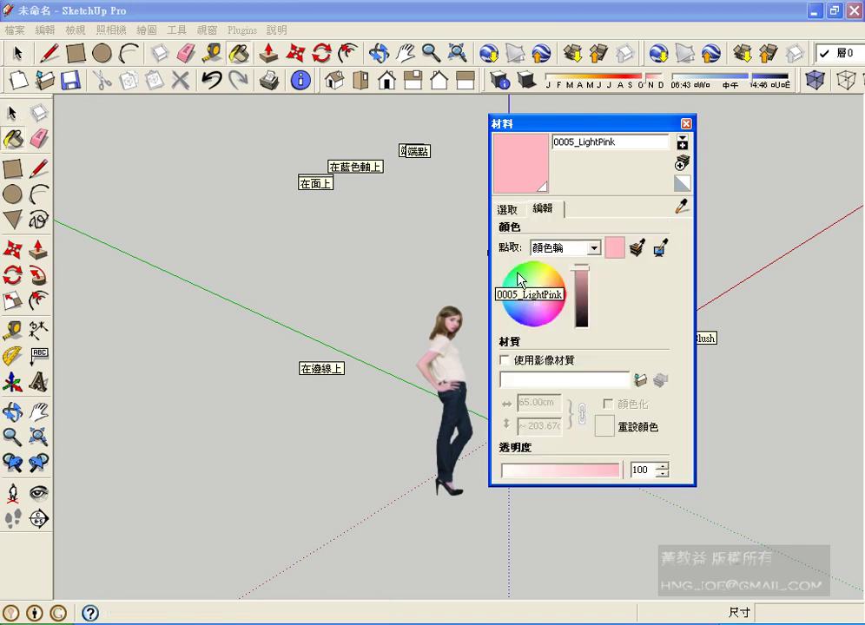
Step: Use Sample Pictures' Water lilies.jpg as its texture and set the texture height to 300 cm
{"action": "left_click", "coordinate": [641, 382]}
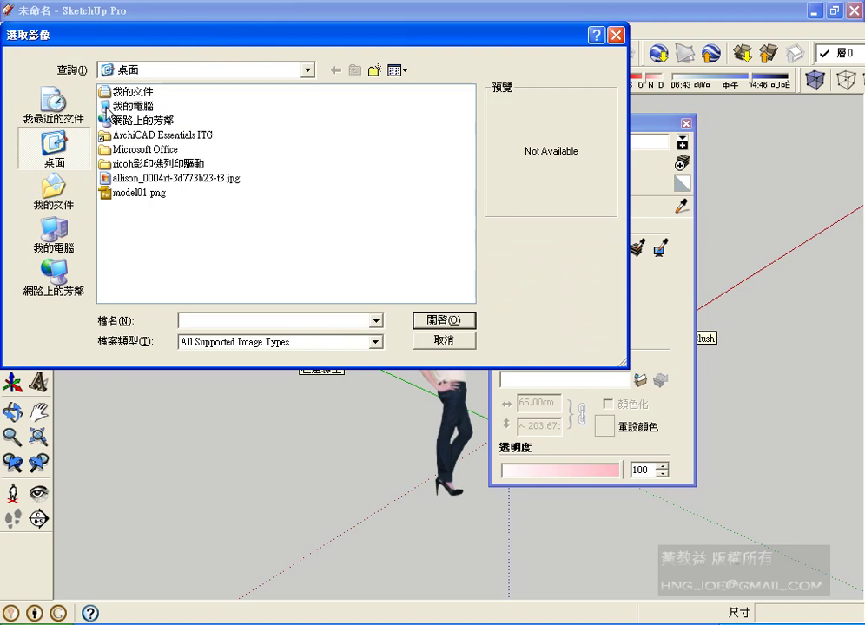
{"action": "double_click", "coordinate": [122, 91]}
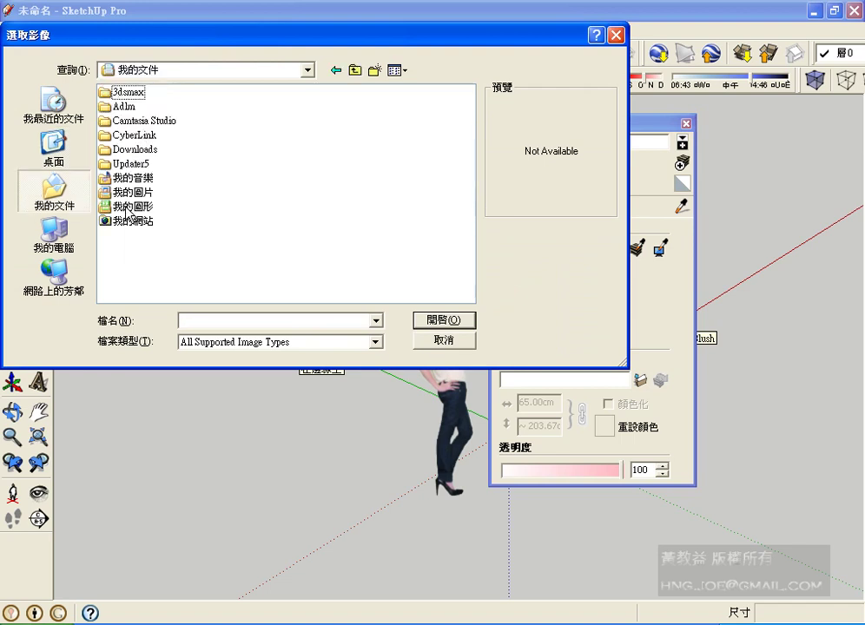
{"action": "double_click", "coordinate": [128, 207]}
{"action": "left_click", "coordinate": [335, 71]}
{"action": "double_click", "coordinate": [135, 195]}
{"action": "double_click", "coordinate": [262, 152]}
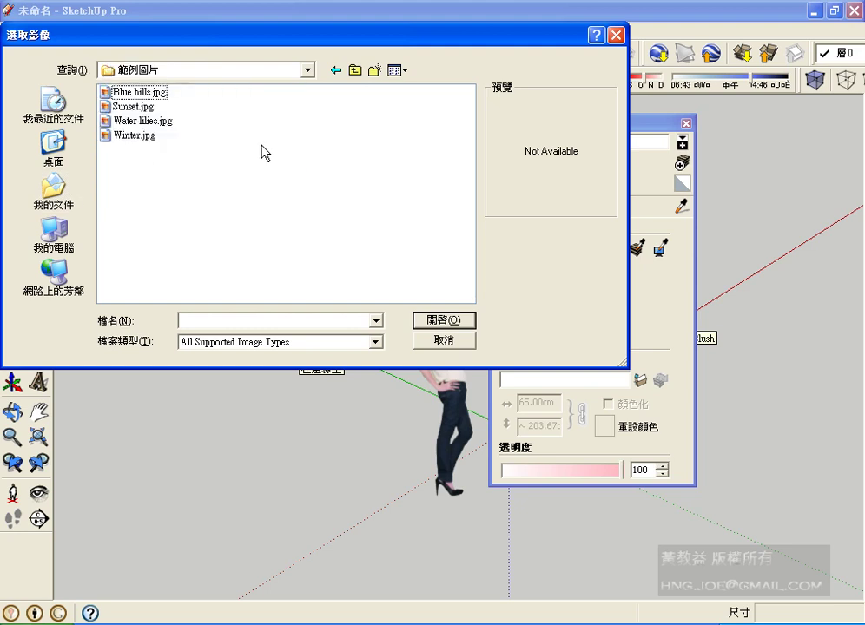
{"action": "left_click", "coordinate": [141, 121]}
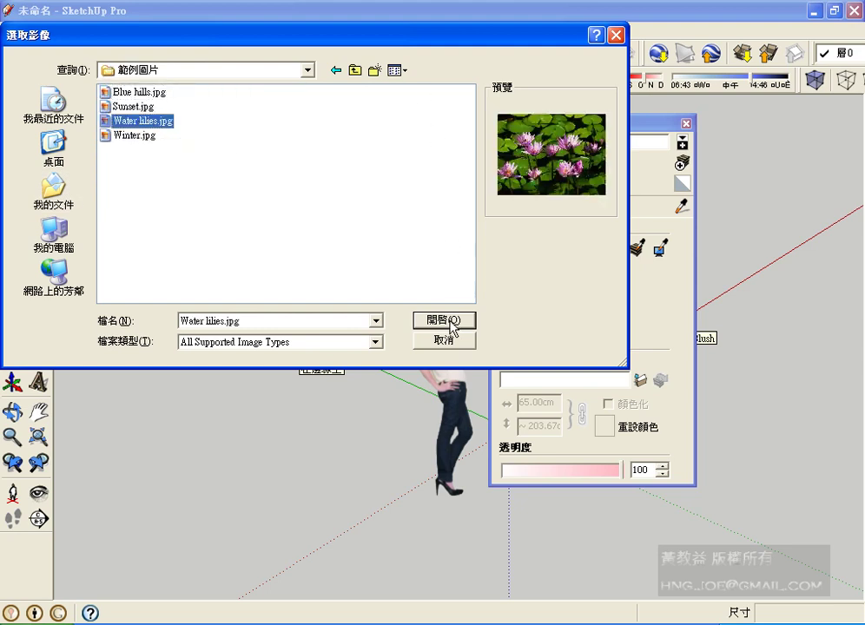
{"action": "left_click", "coordinate": [444, 320]}
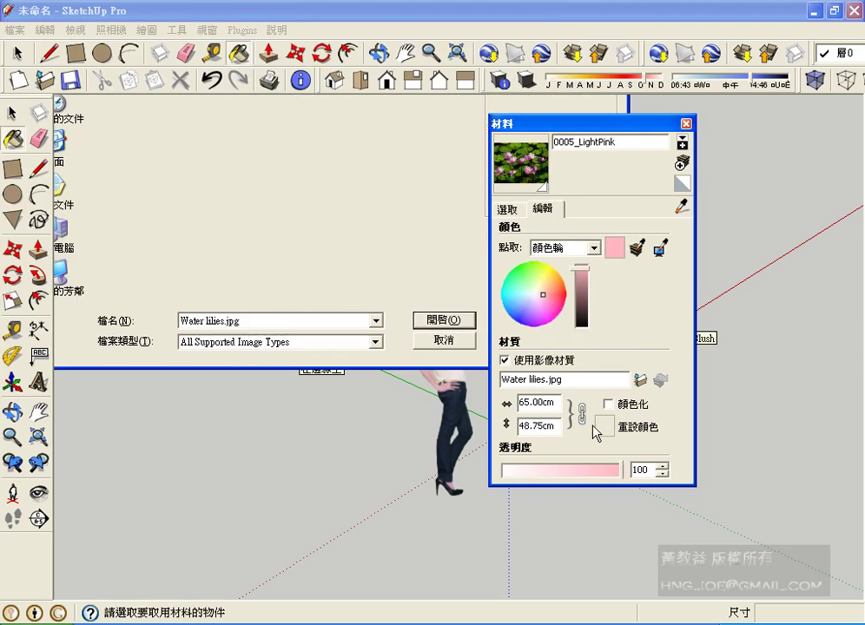
{"action": "double_click", "coordinate": [528, 426]}
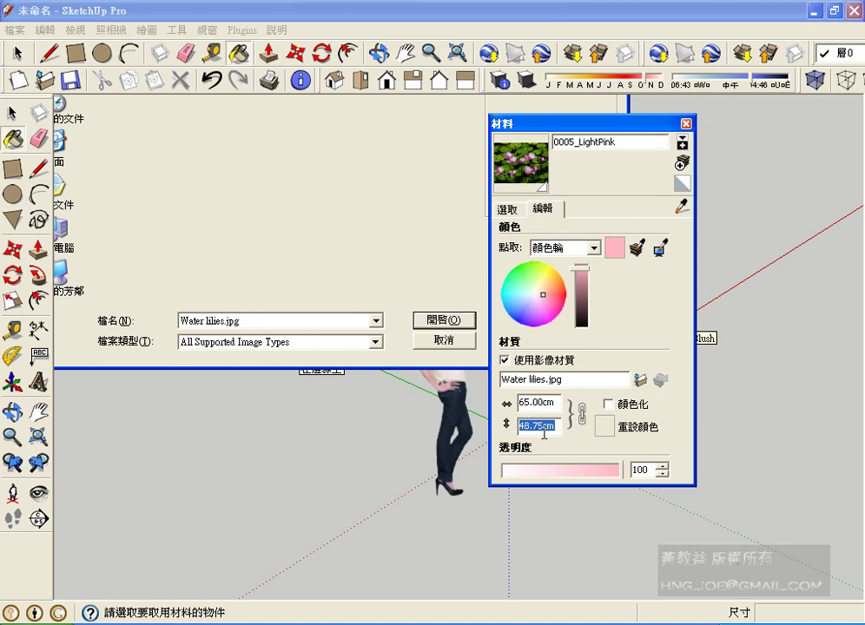
{"action": "type", "text": "300"}
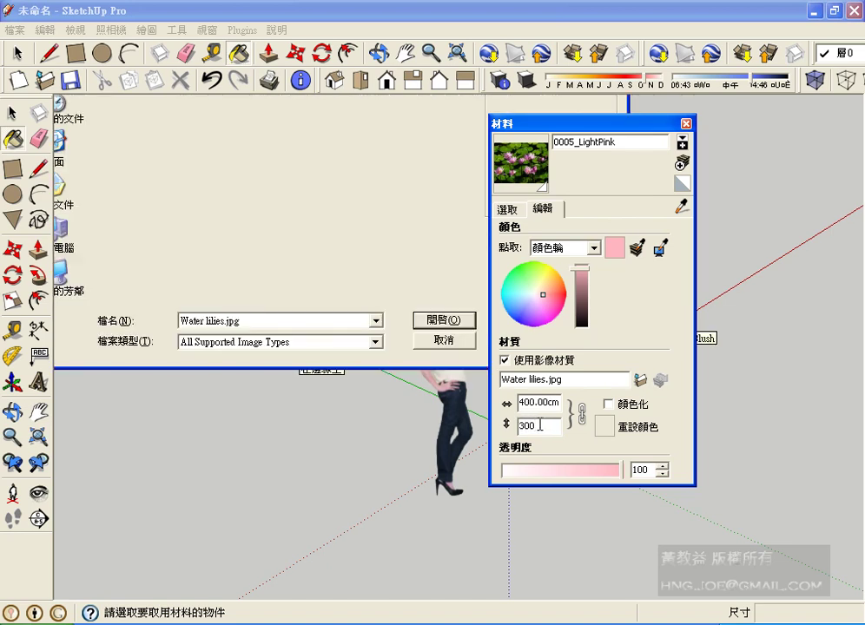
{"action": "key", "text": "Return"}
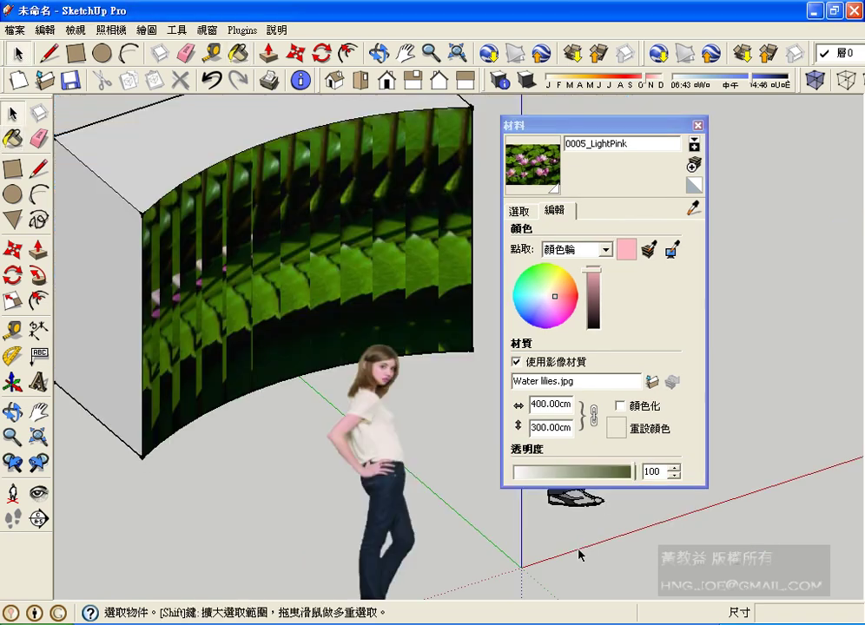
Step: Select the box's flat front face and open the Materials collection list
{"action": "right_click", "coordinate": [216, 266]}
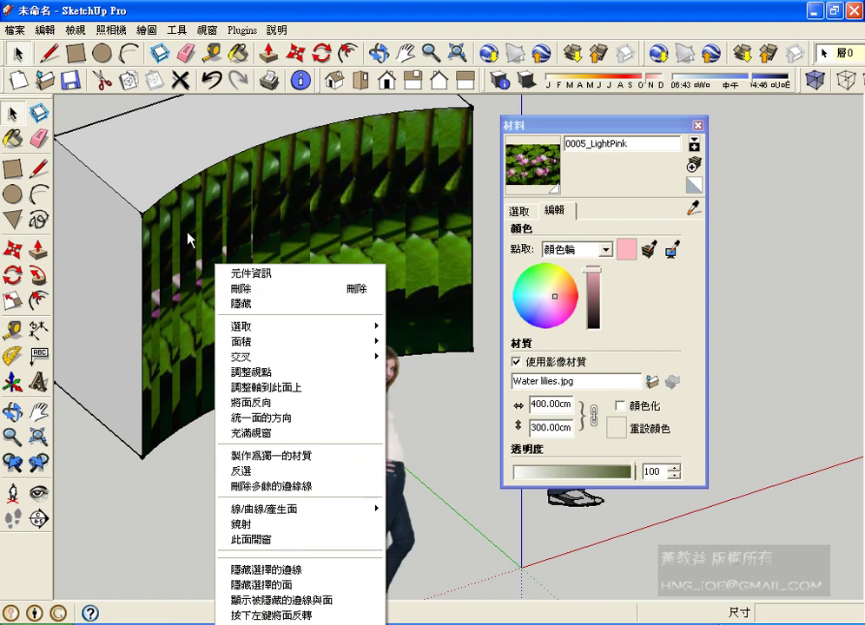
{"action": "left_click", "coordinate": [187, 255]}
{"action": "right_click", "coordinate": [186, 256]}
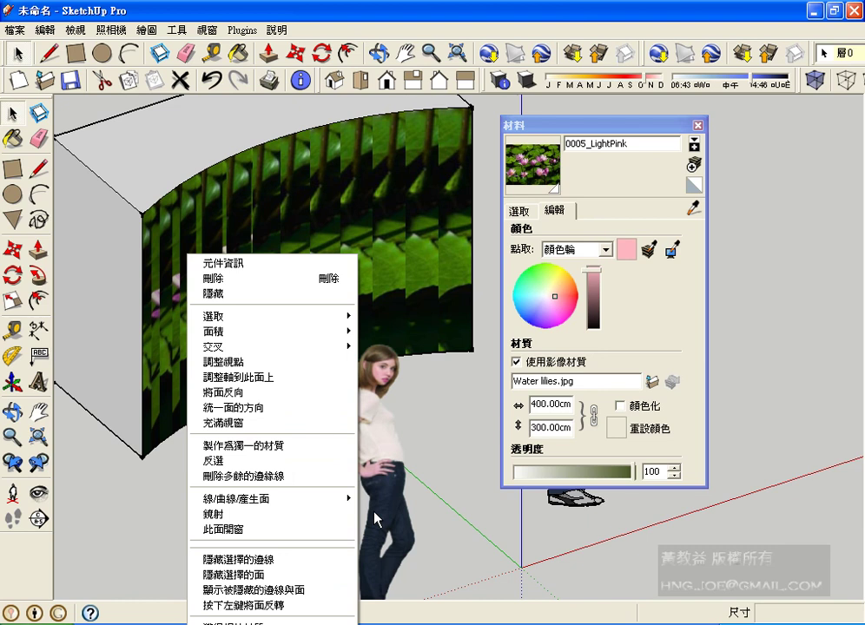
{"action": "left_click", "coordinate": [128, 443]}
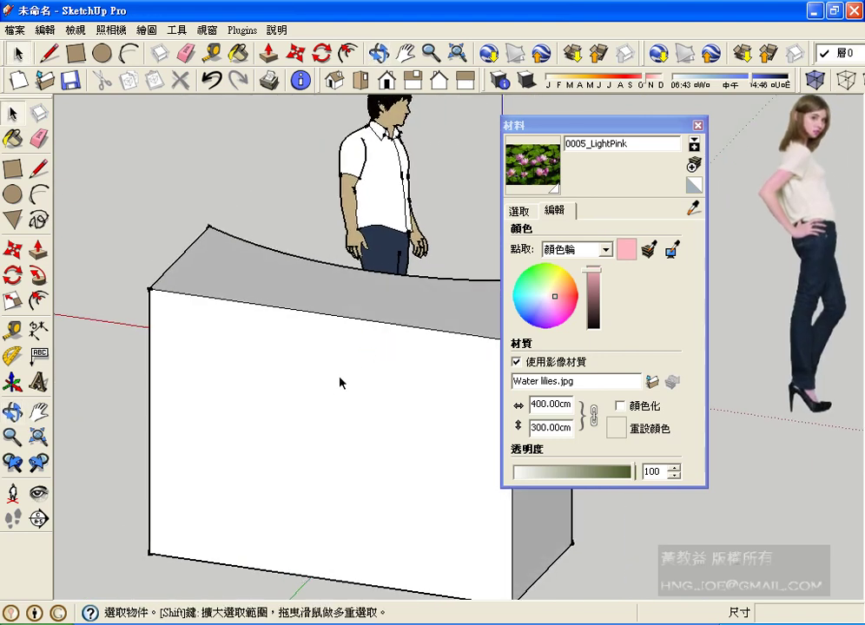
{"action": "left_click", "coordinate": [285, 371]}
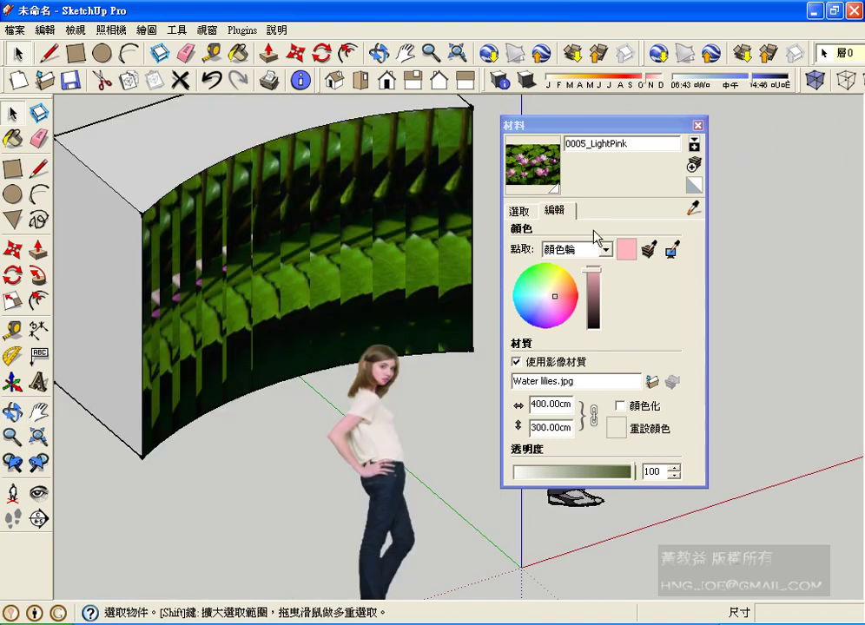
{"action": "left_click", "coordinate": [525, 215]}
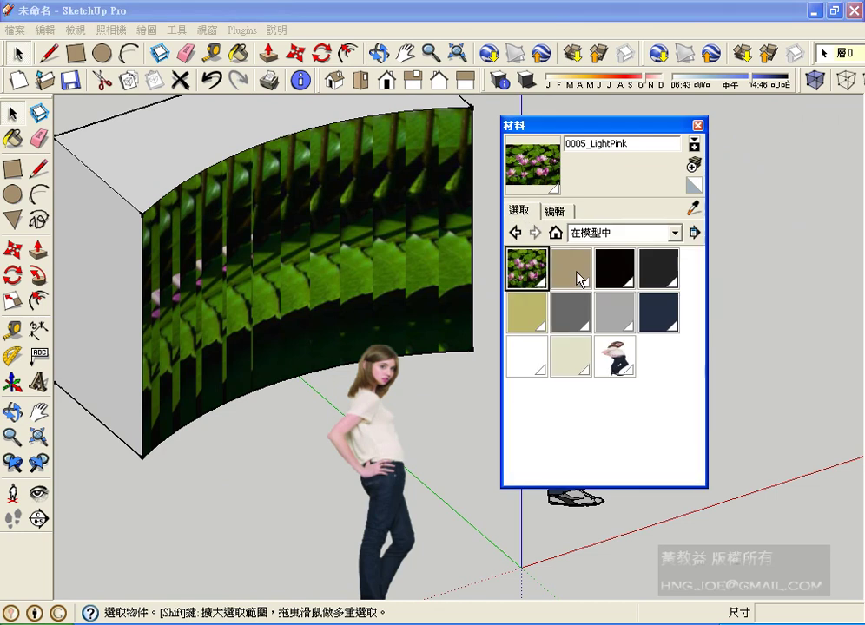
{"action": "left_click", "coordinate": [591, 234]}
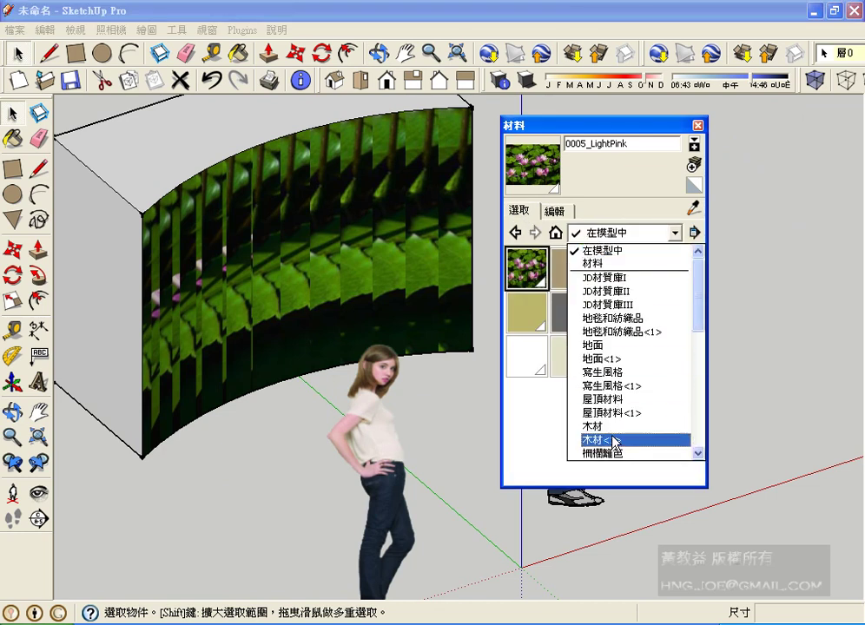
Step: Switch to the Colors-Named collection and paint the front face with 0034_Wheat
{"action": "scroll", "coordinate": [632, 412], "scroll_direction": "down", "scroll_amount": 1}
{"action": "scroll", "coordinate": [695, 400], "scroll_direction": "down", "scroll_amount": 2}
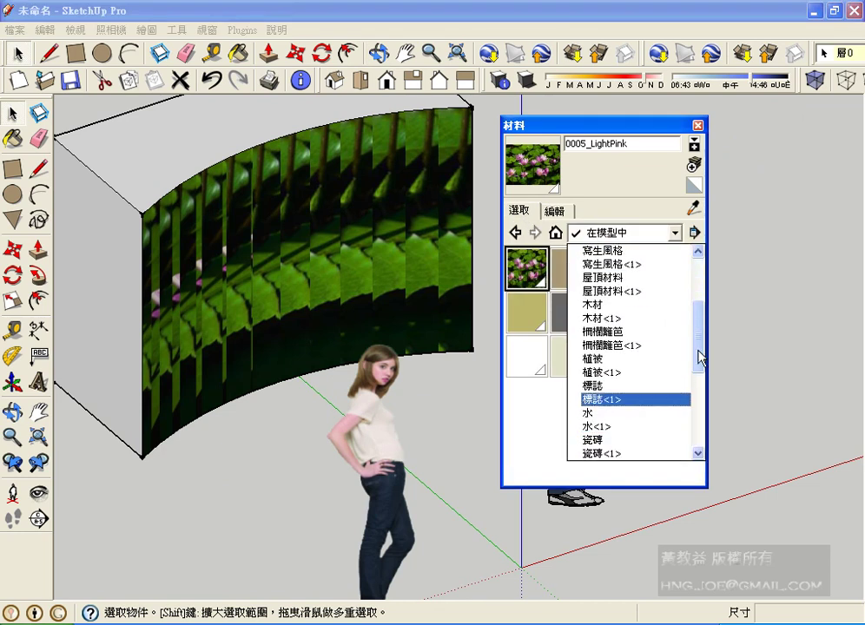
{"action": "scroll", "coordinate": [699, 356], "scroll_direction": "down", "scroll_amount": 5}
{"action": "left_click", "coordinate": [649, 428]}
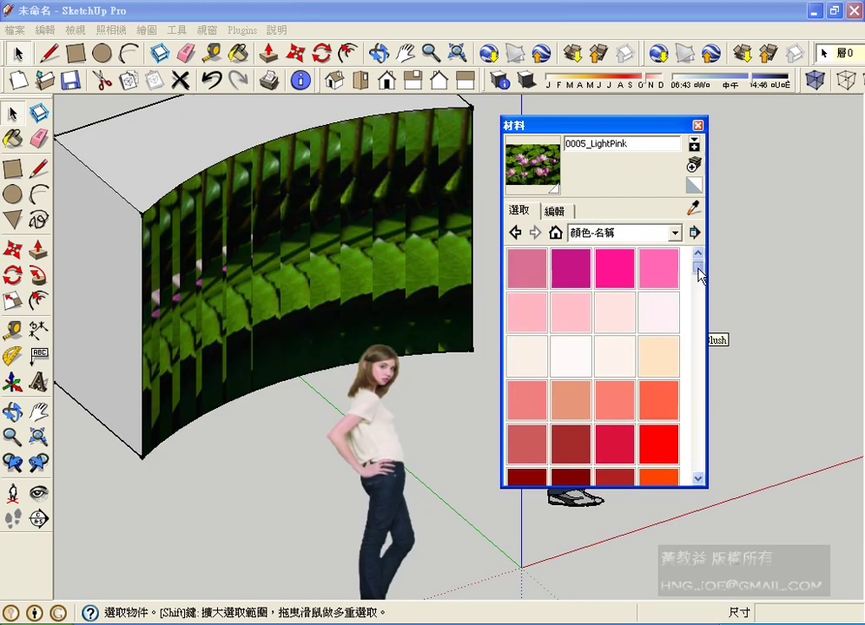
{"action": "left_click_drag", "start_coordinate": [695, 273], "coordinate": [695, 301]}
{"action": "left_click", "coordinate": [569, 350]}
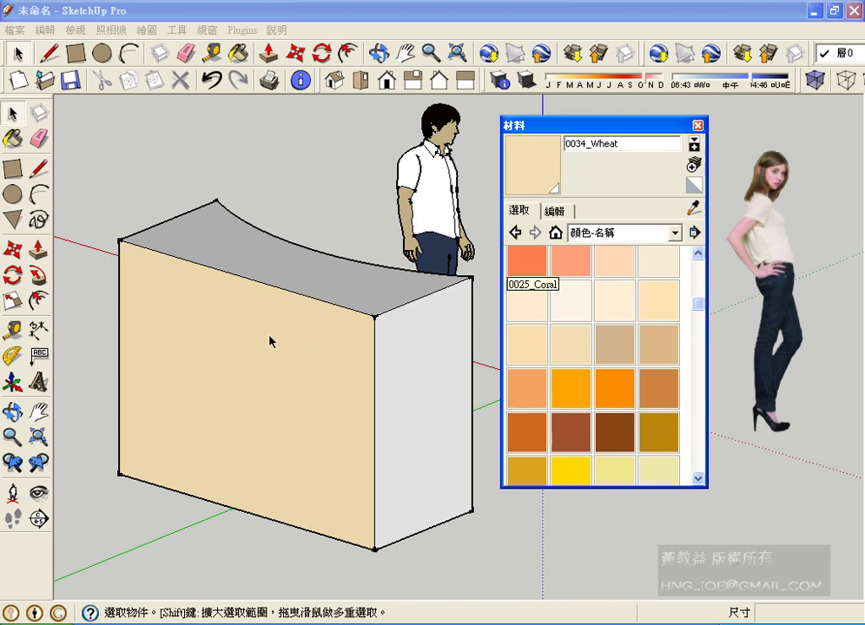
Step: Give the Wheat material the Sunset.jpg texture at 200 by 150 cm with Colorize enabled
{"action": "left_click", "coordinate": [565, 213]}
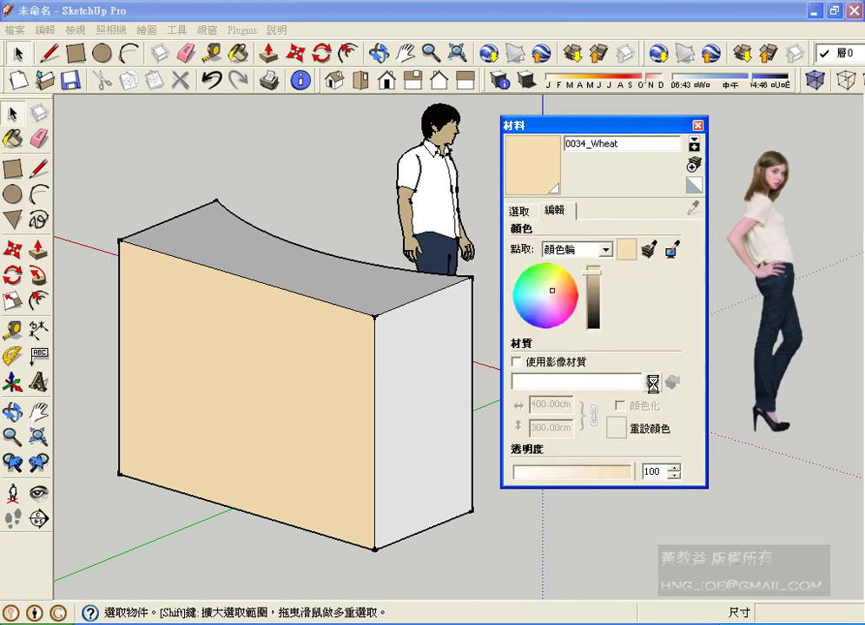
{"action": "left_click", "coordinate": [651, 382]}
{"action": "left_click", "coordinate": [132, 106]}
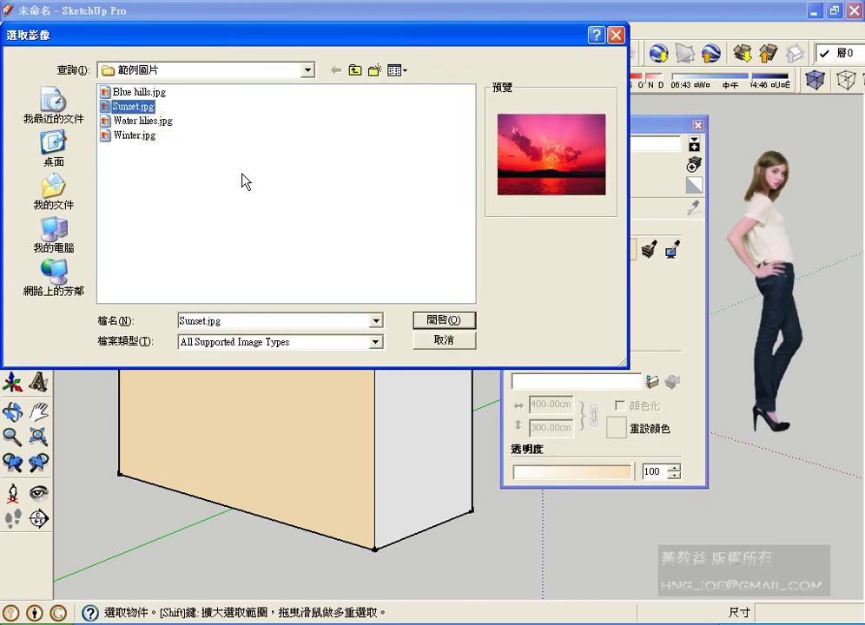
{"action": "left_click", "coordinate": [449, 325]}
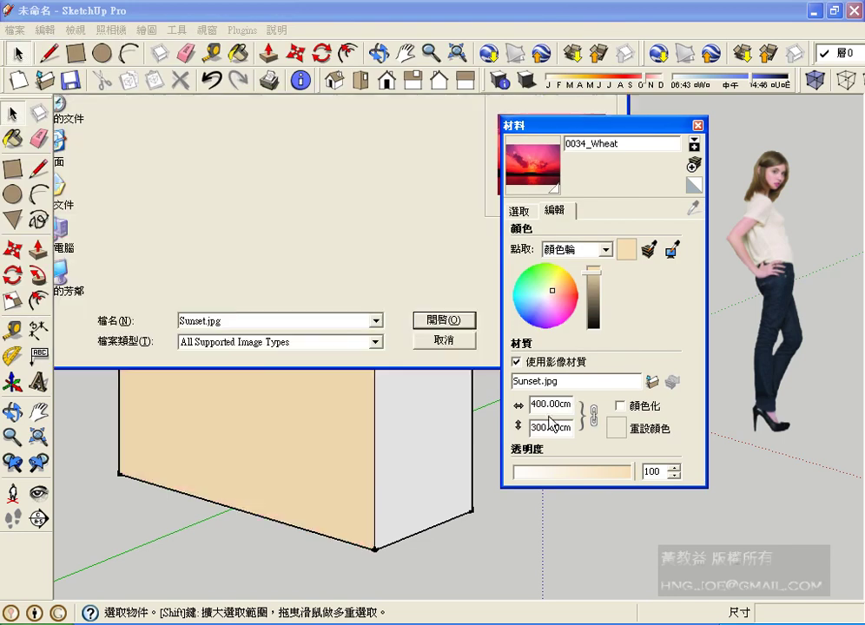
{"action": "double_click", "coordinate": [539, 425]}
{"action": "type", "text": "15"}
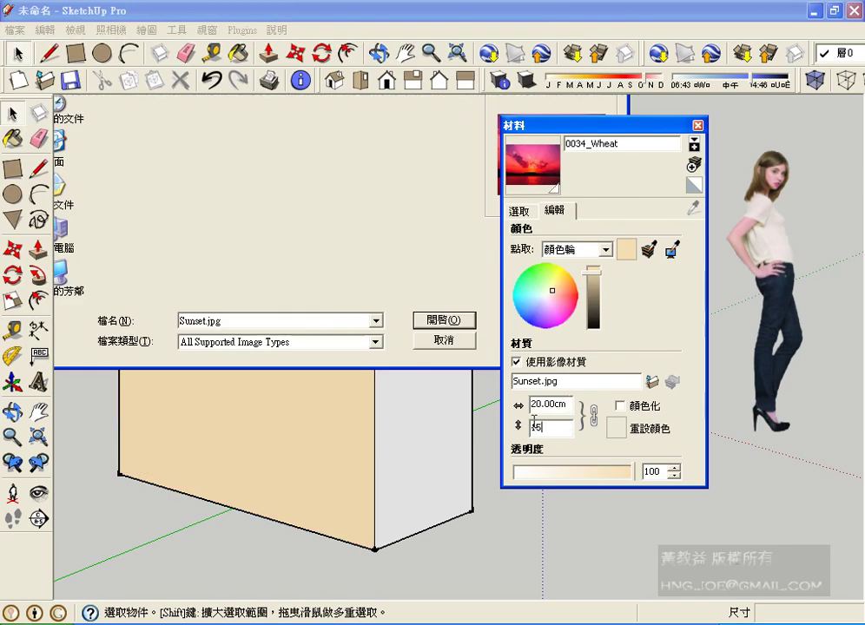
{"action": "type", "text": "0"}
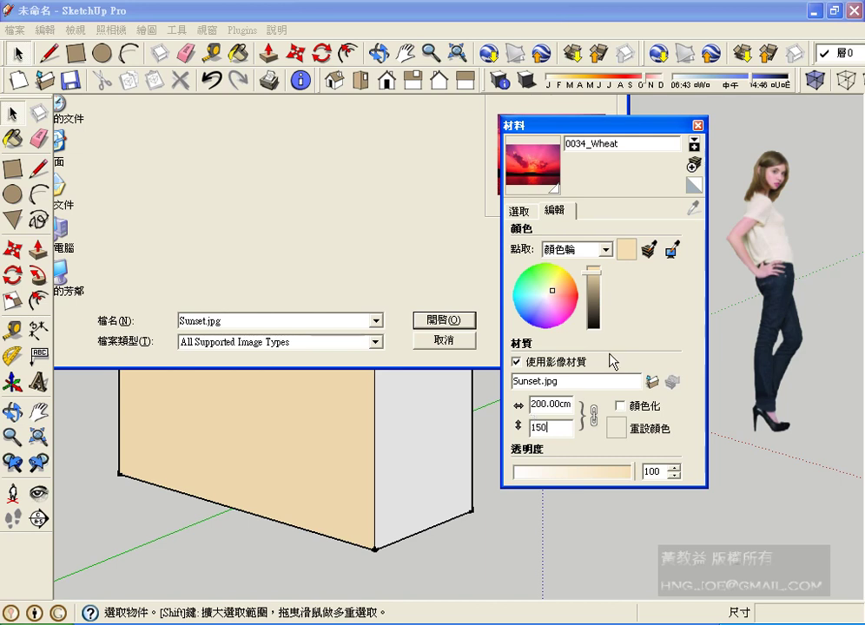
{"action": "left_click", "coordinate": [620, 407]}
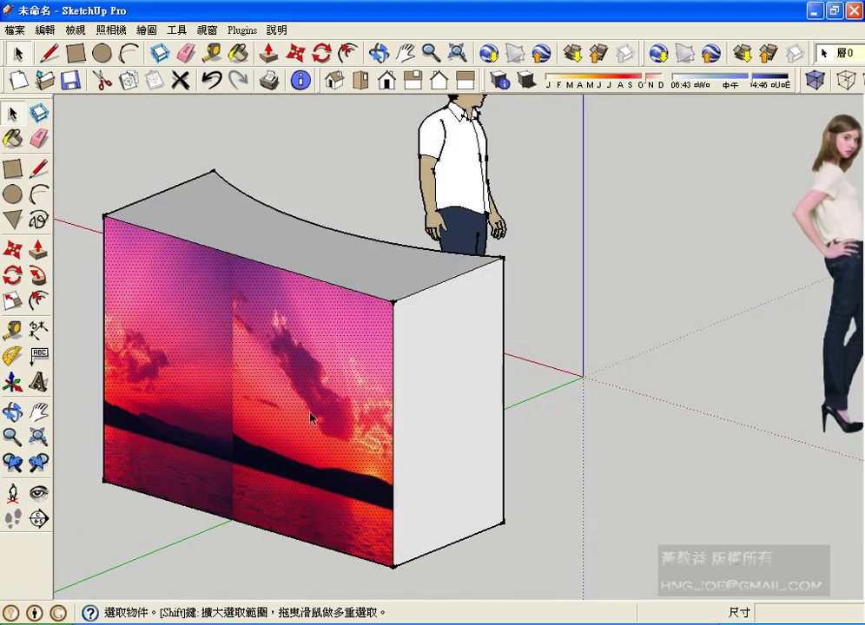
Step: Position the Sunset texture so one whole image spans the front face, then finish positioning
{"action": "right_click", "coordinate": [261, 417]}
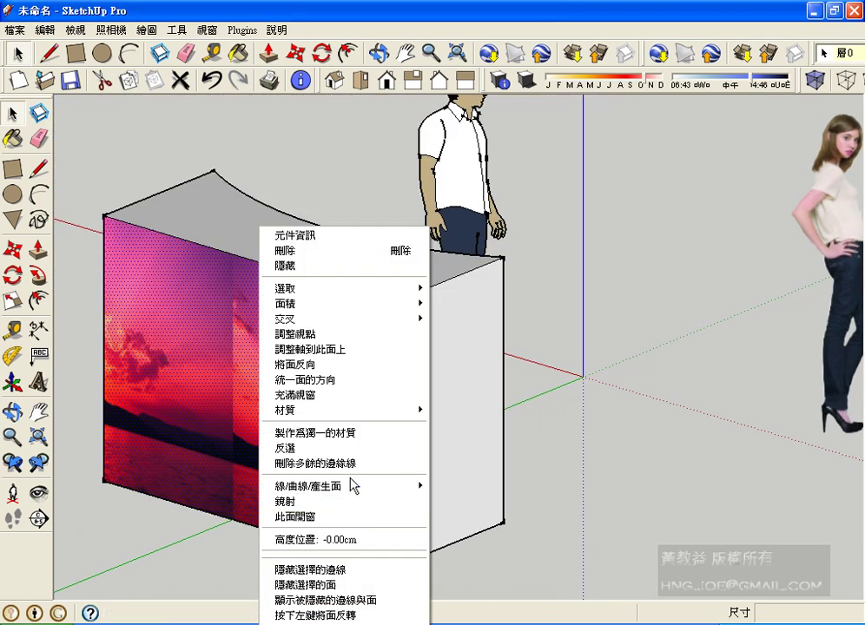
{"action": "mouse_move", "coordinate": [287, 410]}
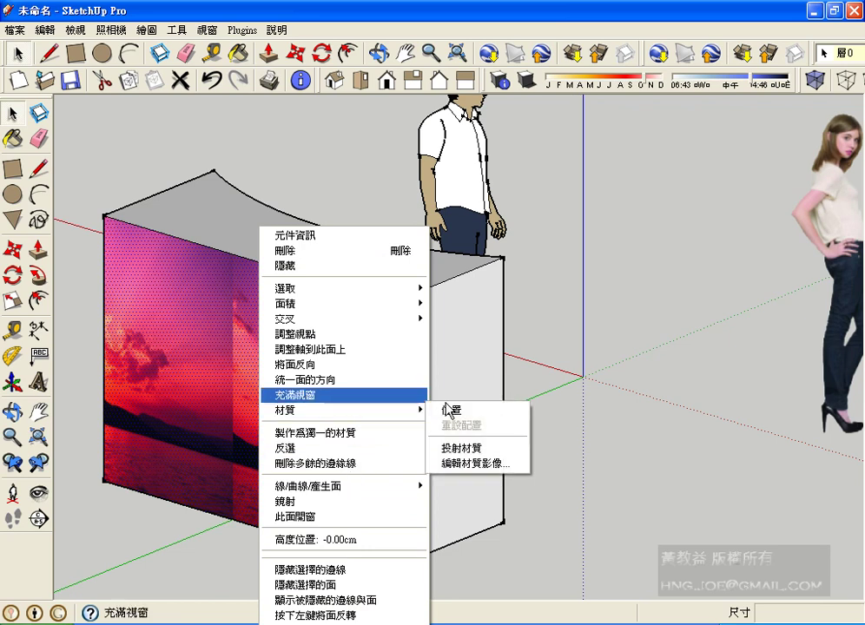
{"action": "left_click", "coordinate": [446, 410]}
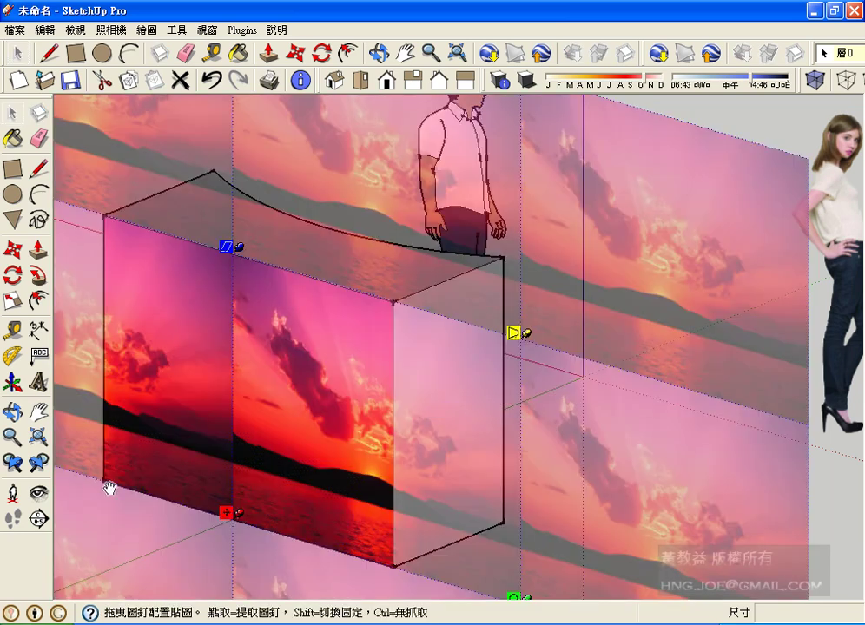
{"action": "left_click_drag", "start_coordinate": [239, 517], "coordinate": [111, 482]}
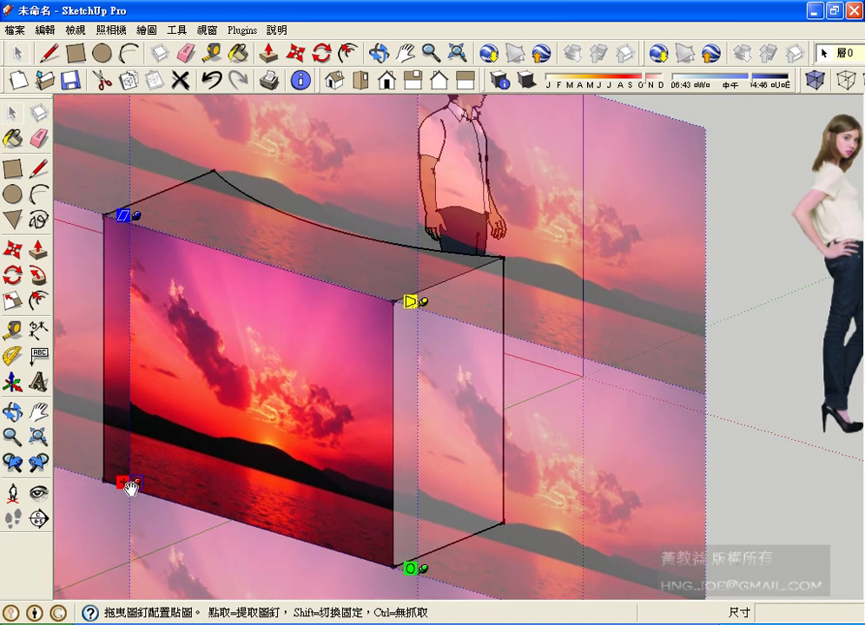
{"action": "left_click", "coordinate": [443, 453]}
{"action": "left_click_drag", "start_coordinate": [443, 452], "coordinate": [443, 452]}
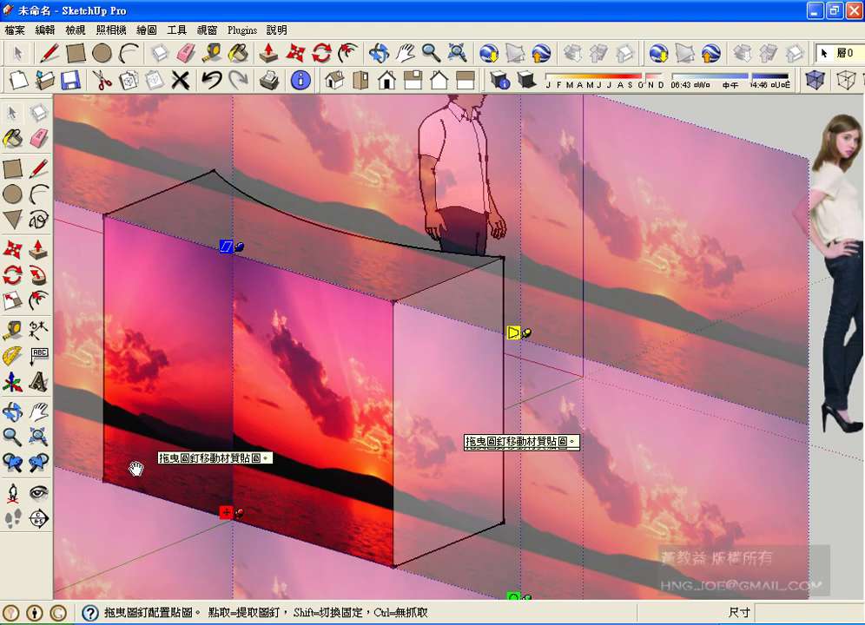
{"action": "key", "text": "ctrl+z"}
{"action": "right_click", "coordinate": [168, 399]}
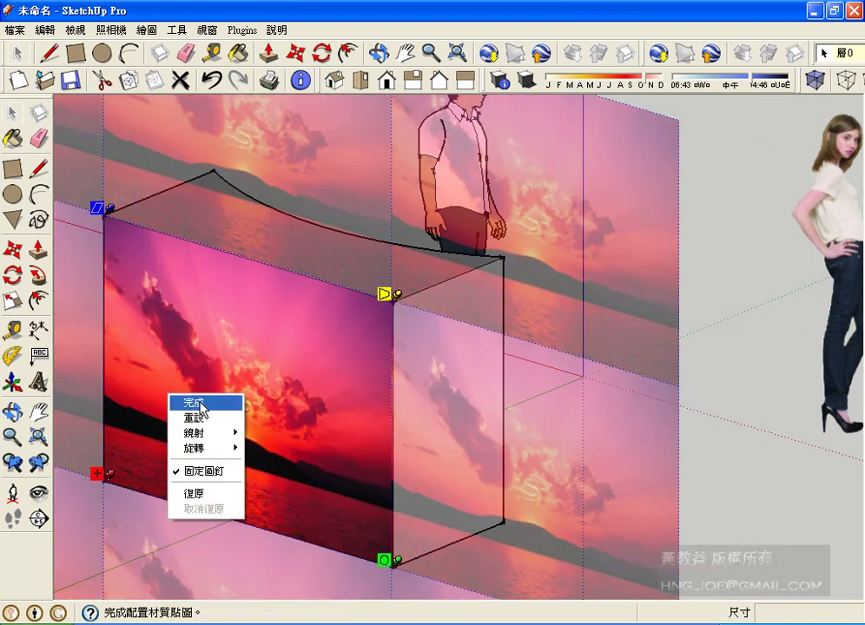
{"action": "left_click", "coordinate": [195, 403]}
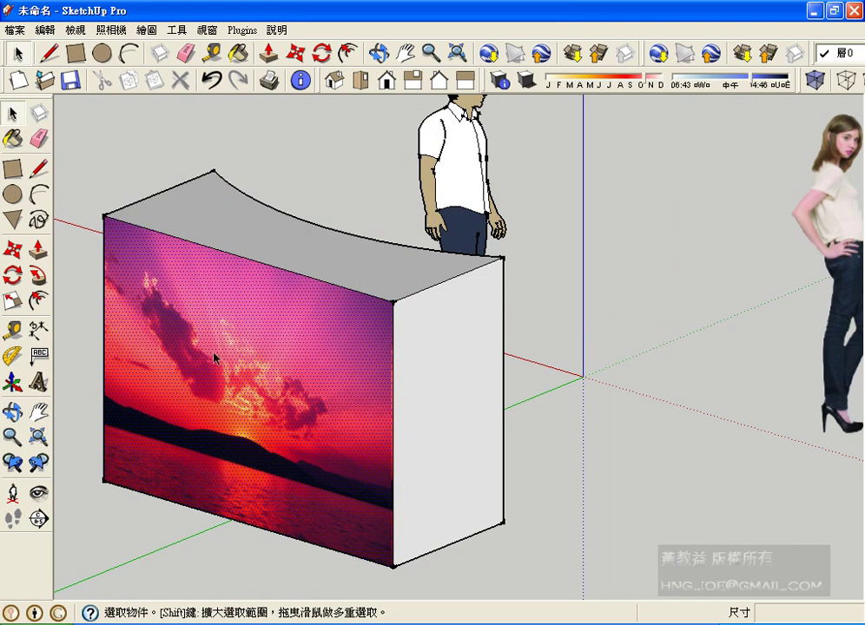
Step: Set the front face's sunset texture to Projected
{"action": "right_click", "coordinate": [263, 229]}
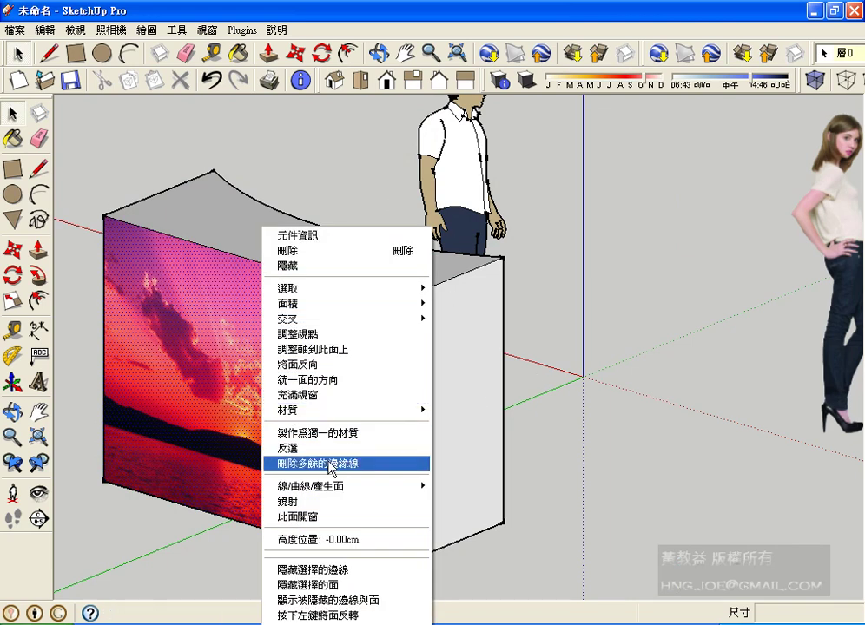
{"action": "mouse_move", "coordinate": [346, 410]}
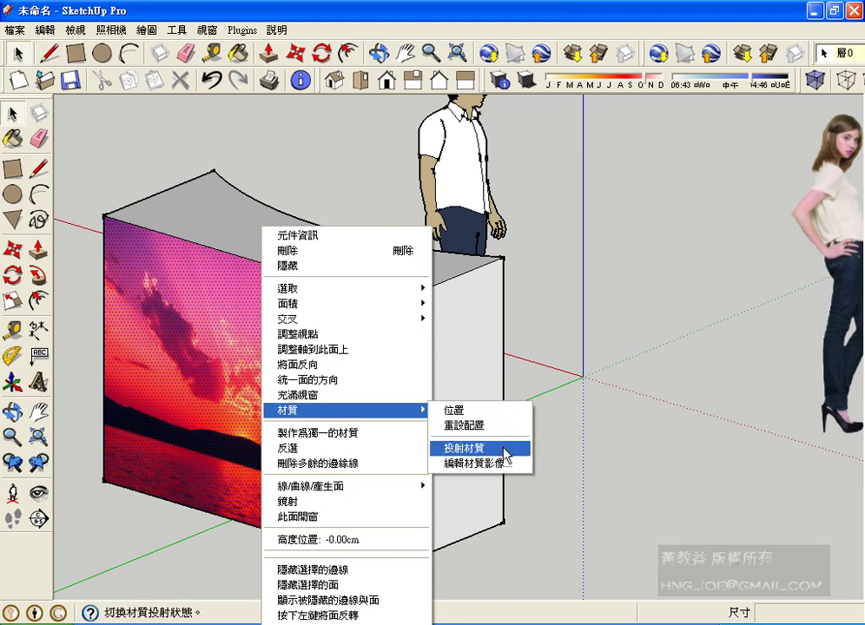
{"action": "left_click", "coordinate": [507, 450]}
{"action": "mouse_move", "coordinate": [585, 415]}
{"action": "middle_mouse_down"}
{"action": "mouse_move", "coordinate": [570, 429]}
{"action": "mouse_move", "coordinate": [93, 419]}
{"action": "middle_mouse_up"}
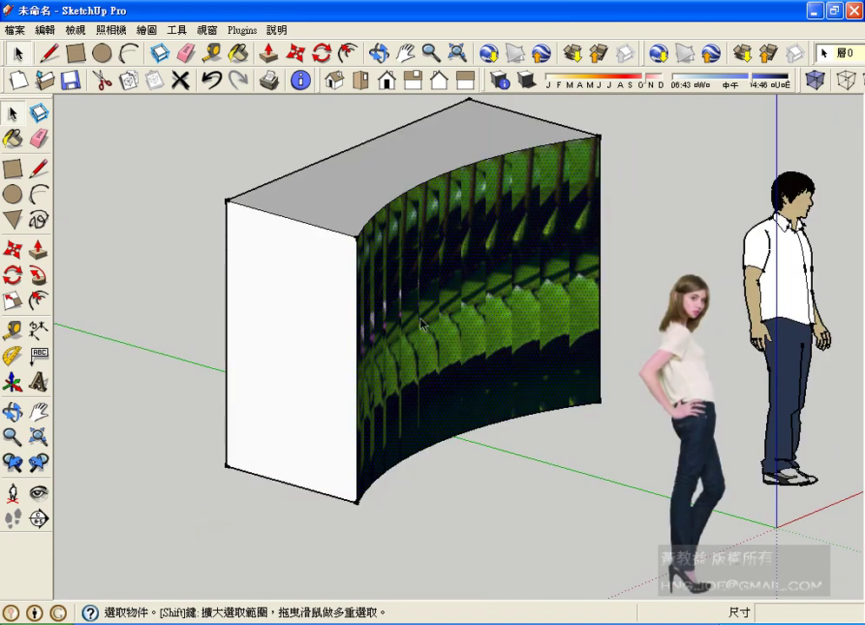
{"action": "key", "text": "ctrl+z"}
Step: Sample the projected sunset texture from the front face as the current paint material
{"action": "scroll", "coordinate": [428, 304], "scroll_direction": "down", "scroll_amount": 3}
{"action": "key", "text": "b"}
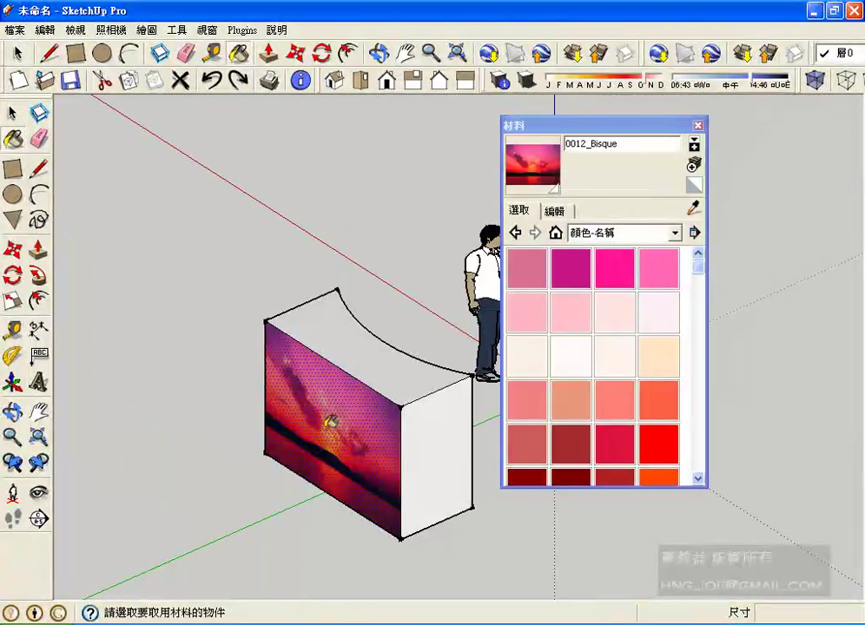
{"action": "right_click", "coordinate": [328, 426]}
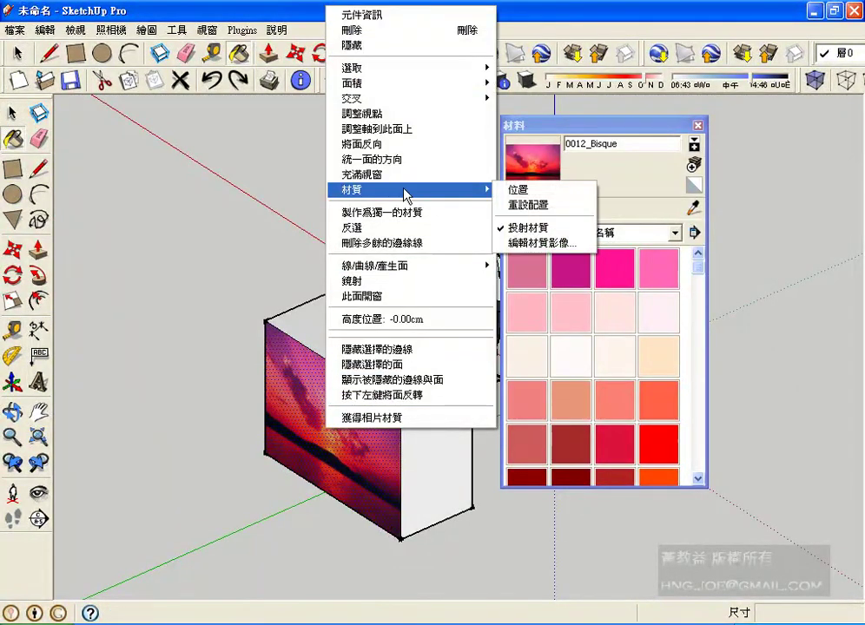
{"action": "left_click", "coordinate": [11, 115]}
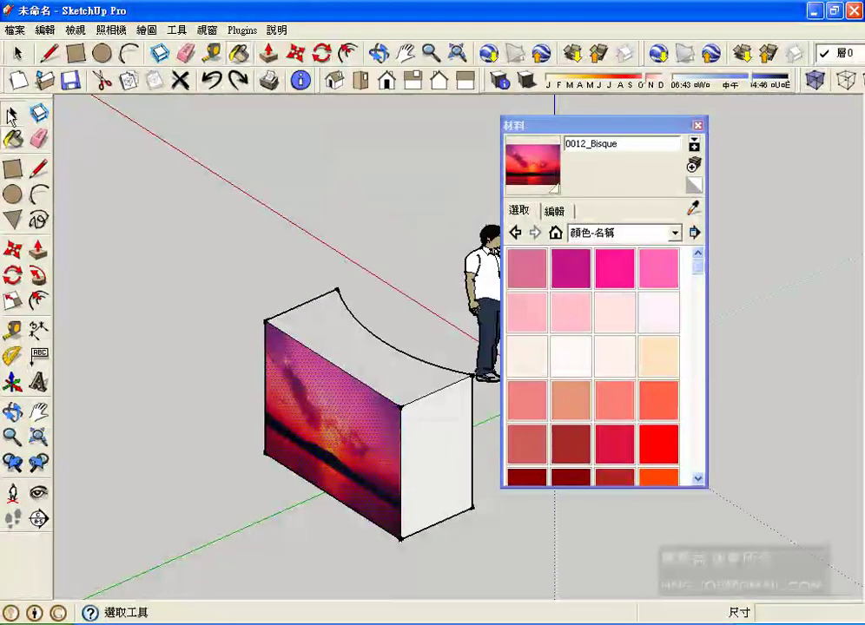
{"action": "left_click", "coordinate": [694, 208]}
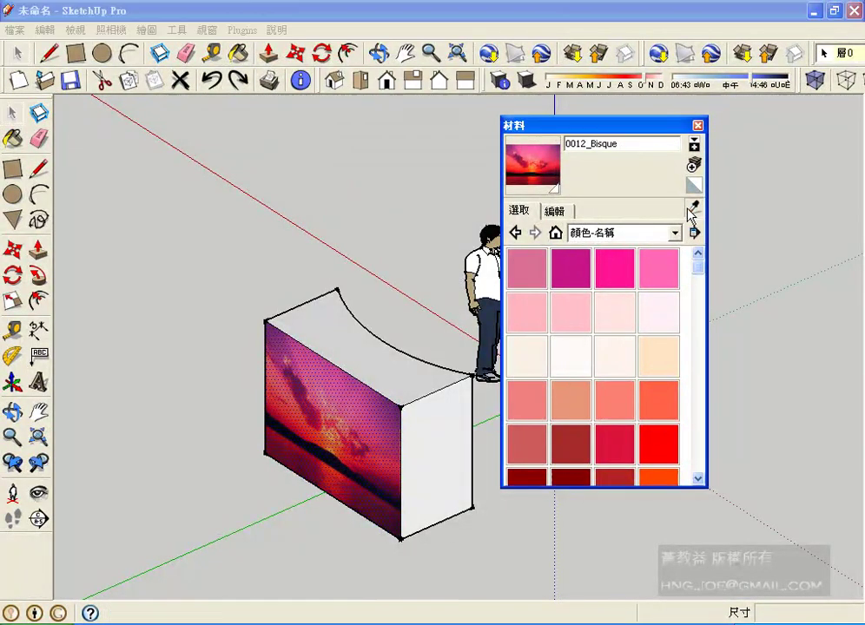
{"action": "left_click", "coordinate": [377, 415]}
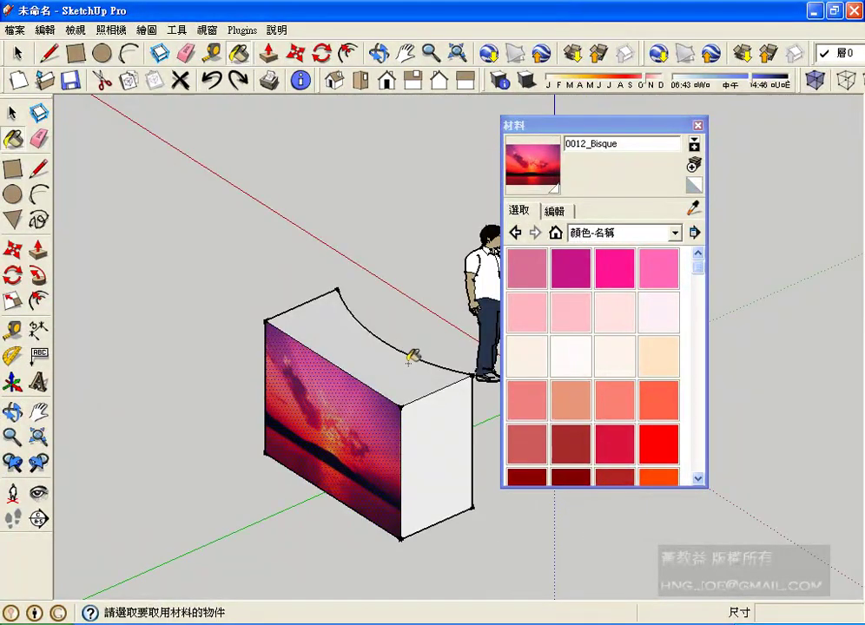
{"action": "middle_click_drag", "start_coordinate": [414, 358], "coordinate": [363, 359]}
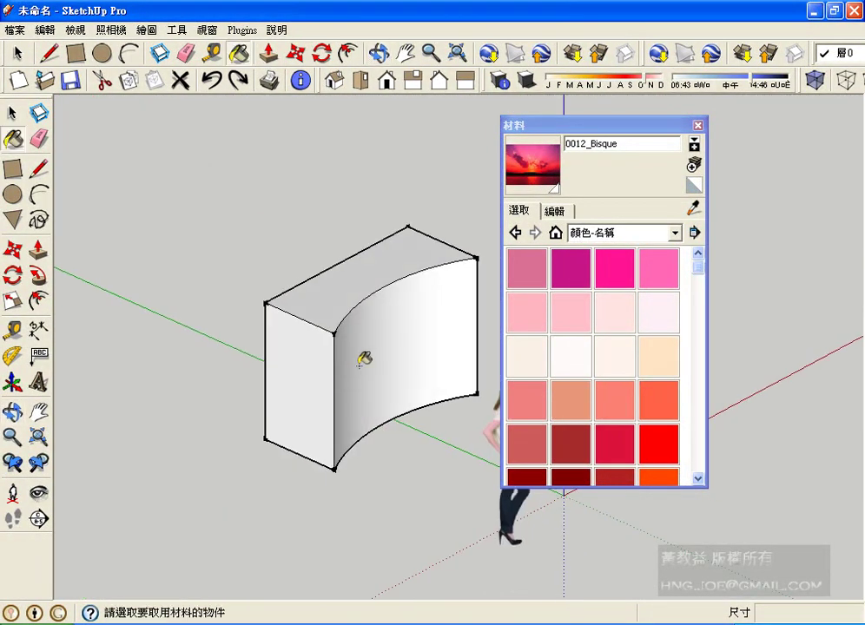
Step: Apply the sampled projected Sunset texture to the curved face and orbit around to inspect it
{"action": "left_click", "coordinate": [376, 353]}
{"action": "middle_click_drag", "start_coordinate": [460, 318], "coordinate": [406, 305]}
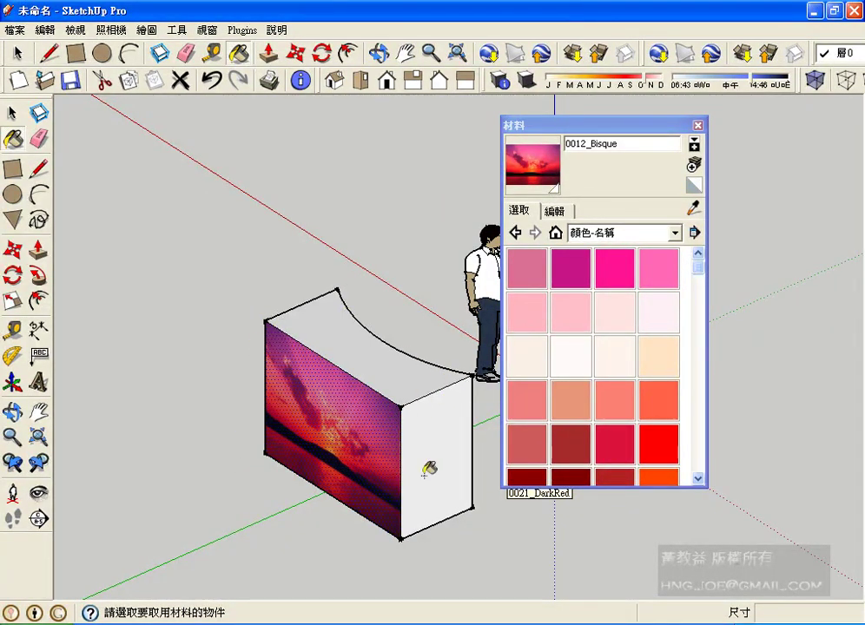
{"action": "middle_click_drag", "start_coordinate": [429, 464], "coordinate": [248, 432]}
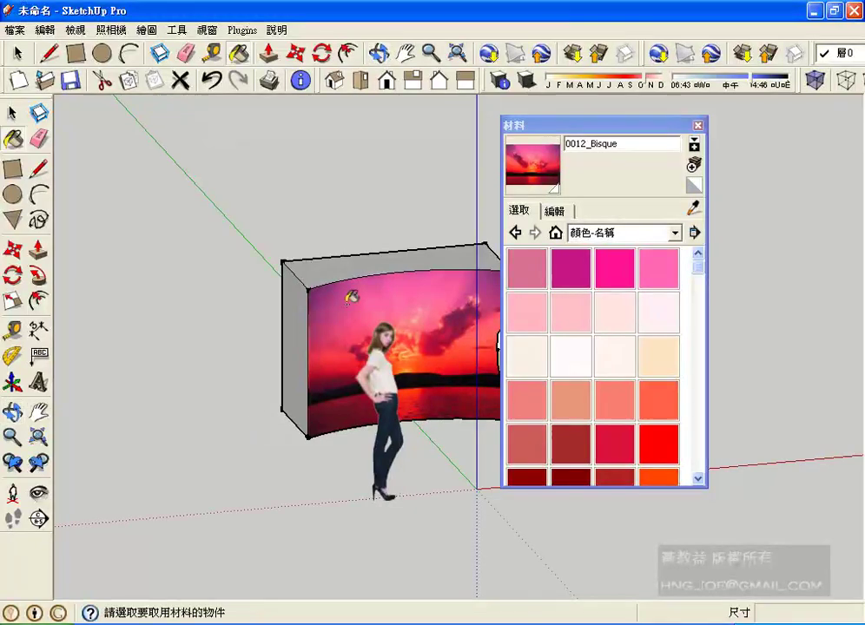
{"action": "middle_click_drag", "start_coordinate": [353, 295], "coordinate": [338, 439]}
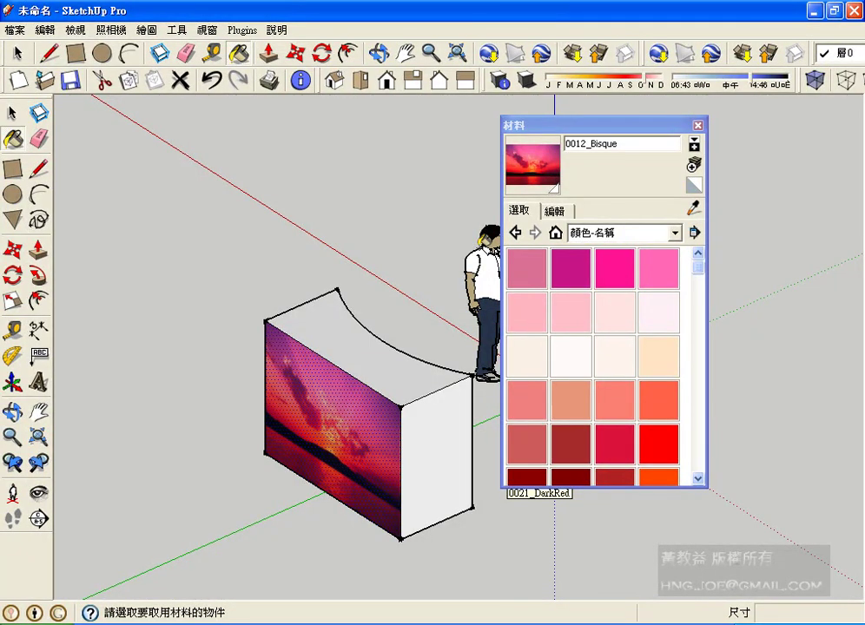
{"action": "middle_click_drag", "start_coordinate": [444, 343], "coordinate": [430, 397]}
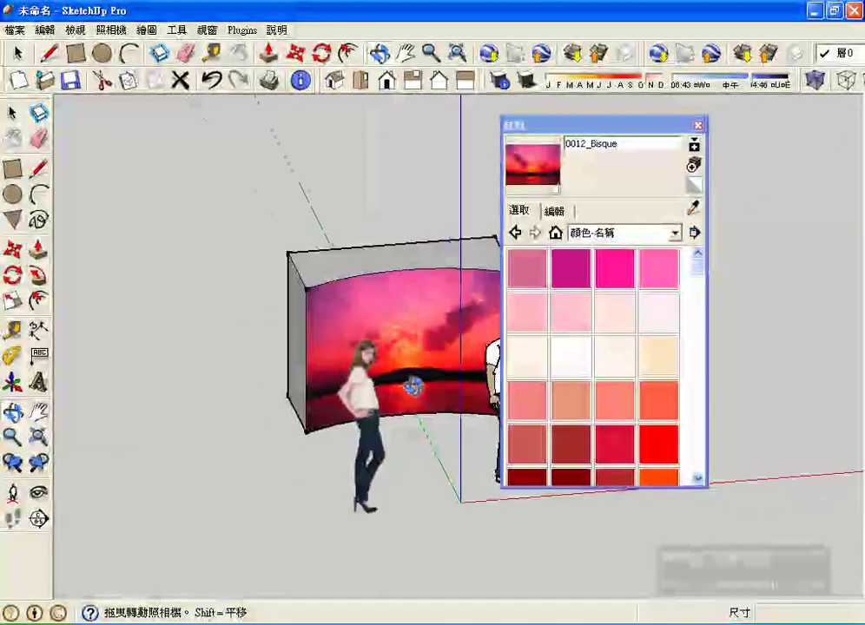
{"action": "left_click_drag", "start_coordinate": [430, 397], "coordinate": [584, 577]}
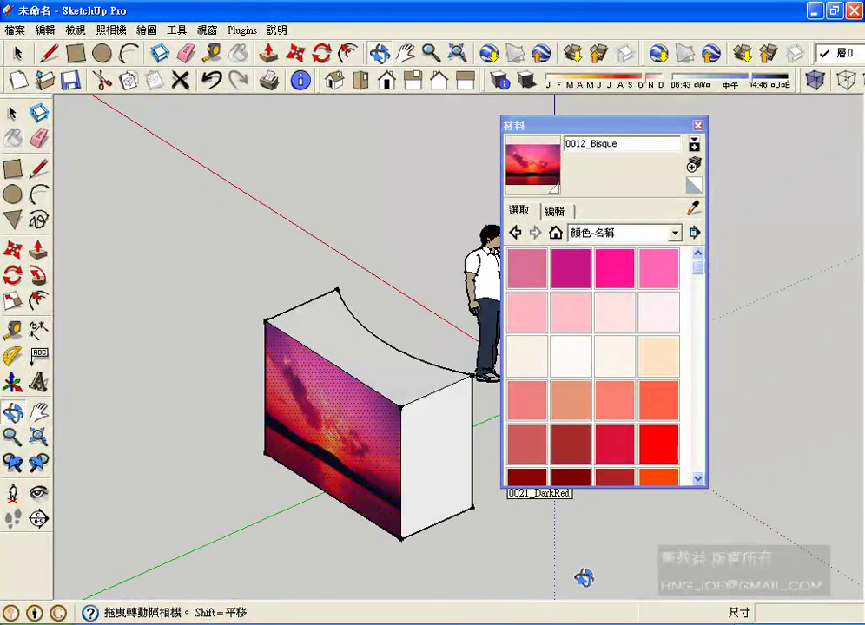
{"action": "middle_click_drag", "start_coordinate": [584, 578], "coordinate": [388, 337]}
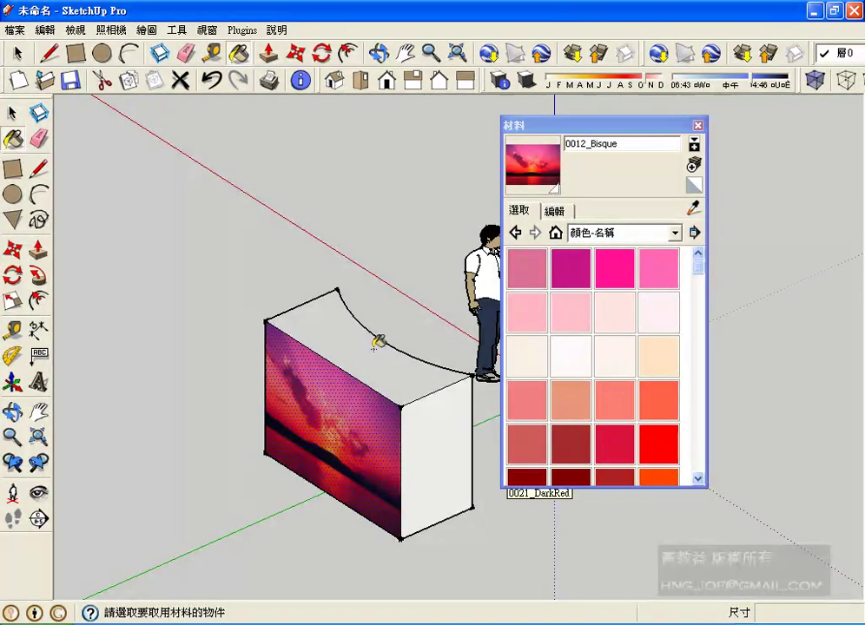
{"action": "right_click", "coordinate": [337, 410]}
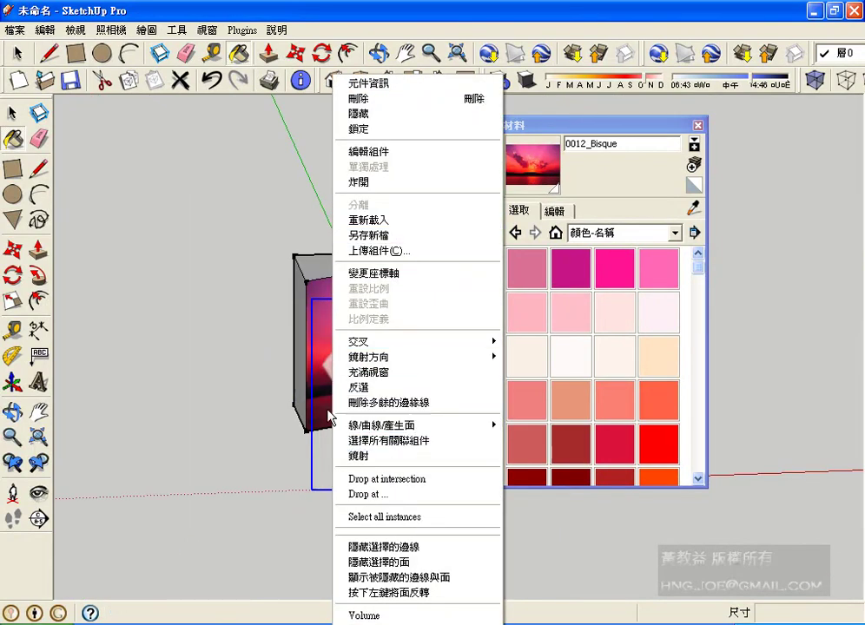
{"action": "left_click", "coordinate": [258, 323]}
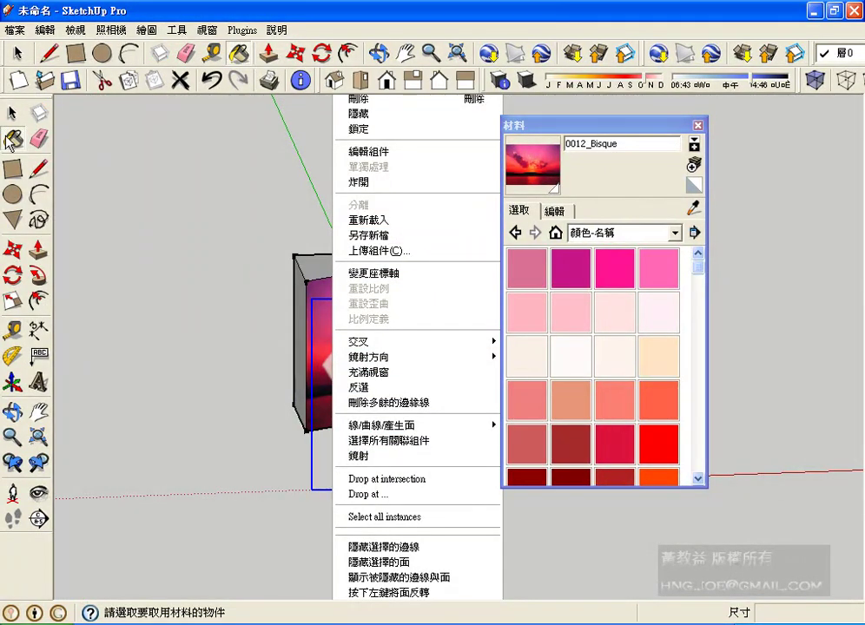